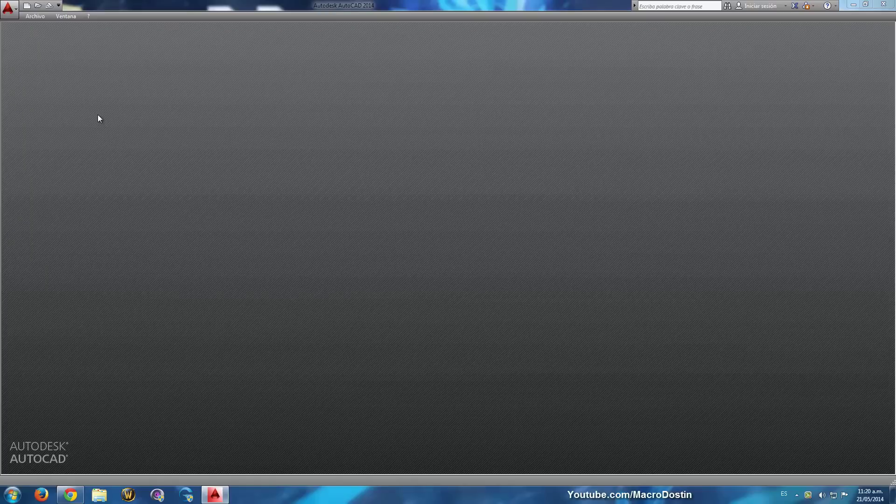
Open the application menu to list recent drawings, including plano sencillo.dwg.
left_click(8, 9)
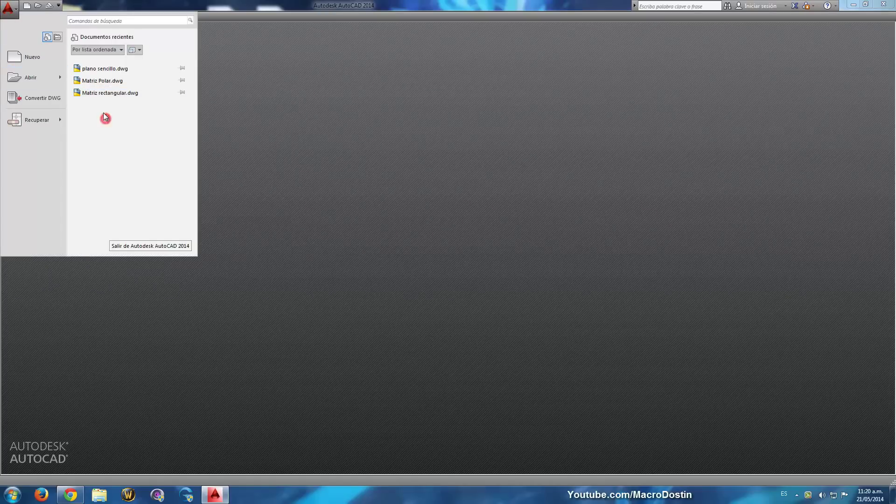
Open plano sencillo.dwg and turn off the Acotado and Etiquetas layers.
left_click(101, 70)
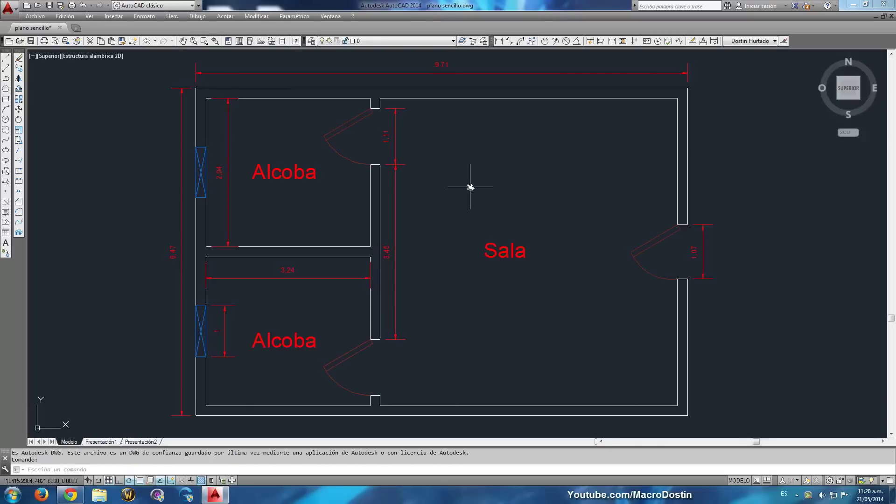
left_click(358, 42)
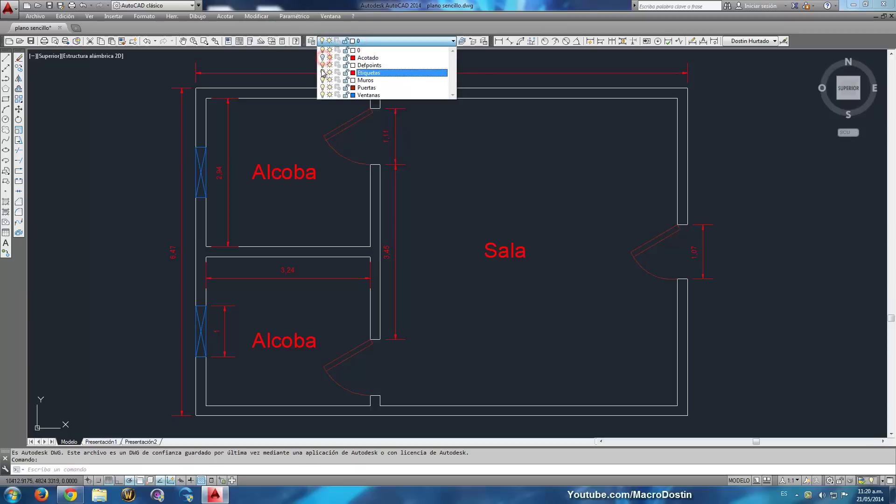
left_click(377, 110)
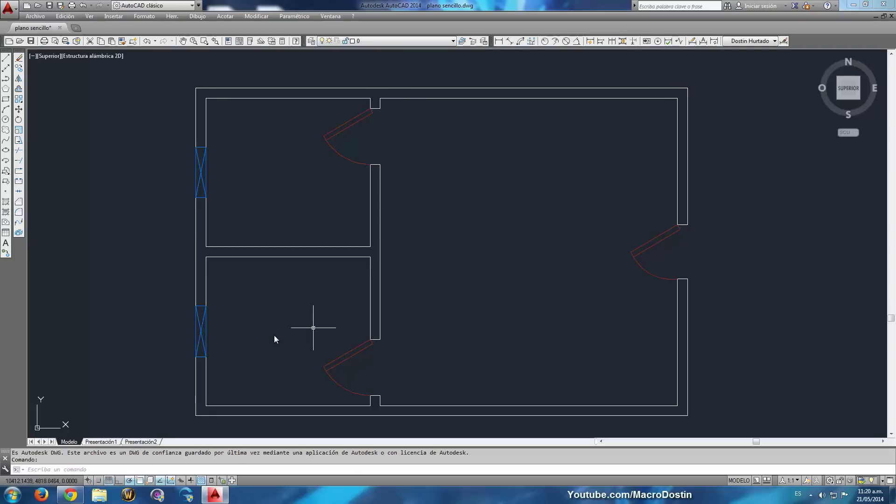
Turn off the Puertas layer to hide the doors.
middle_click_drag(360, 324, 419, 284)
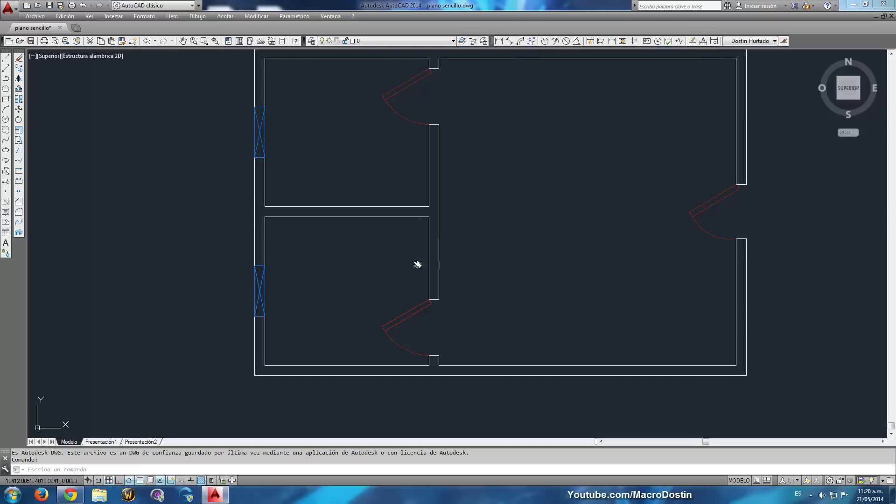
middle_click_drag(417, 265, 508, 265)
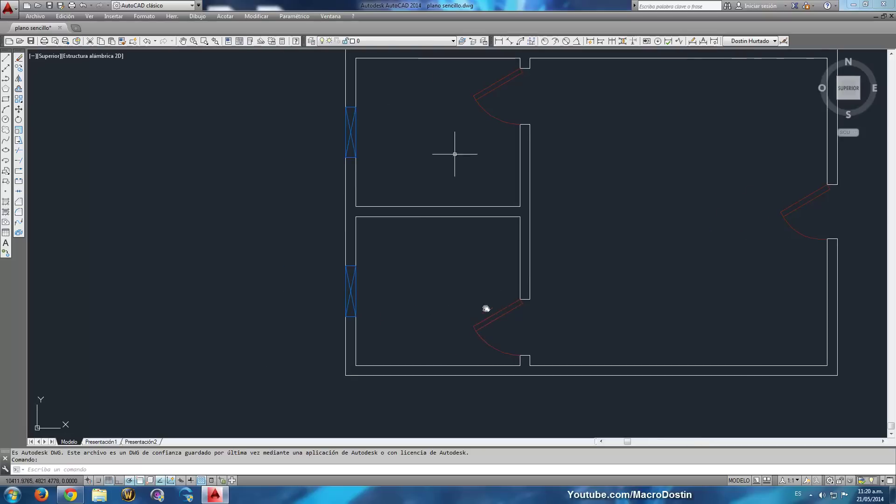
left_click(438, 42)
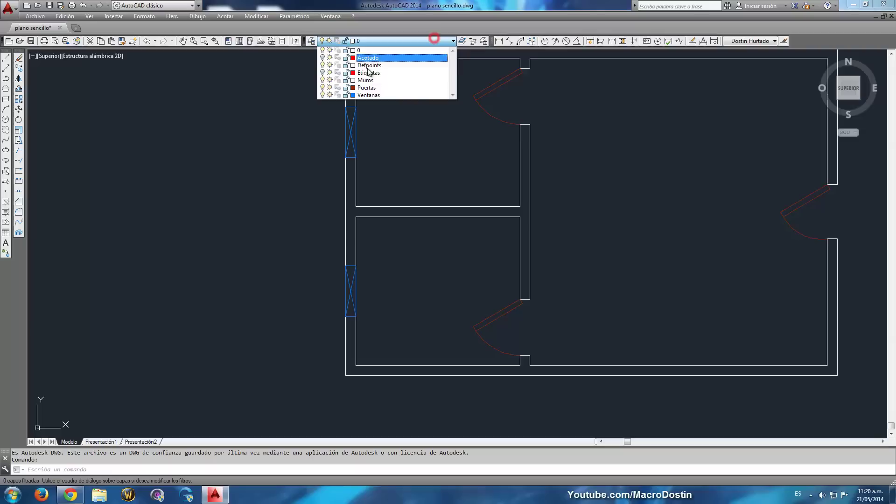
left_click(325, 89)
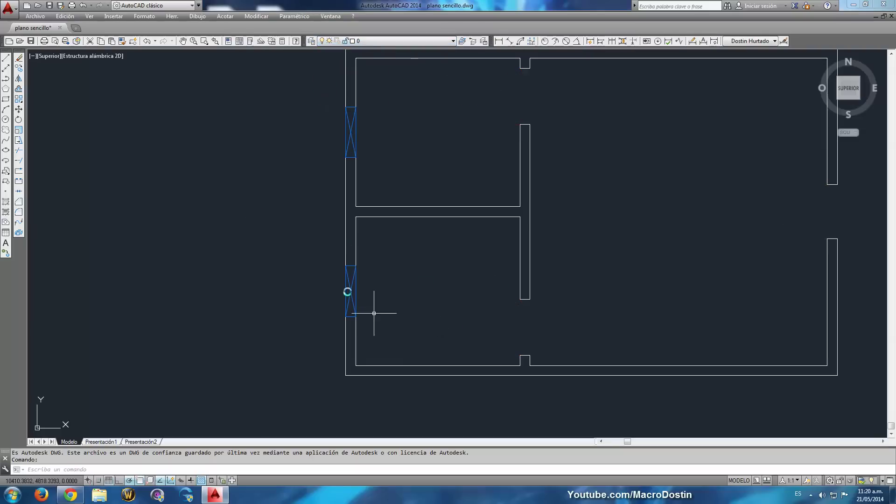
Draw a vertical line from the inner wall corner down across the lower room's door opening.
middle_click_drag(473, 296, 488, 278)
scroll(477, 295, "up", 2)
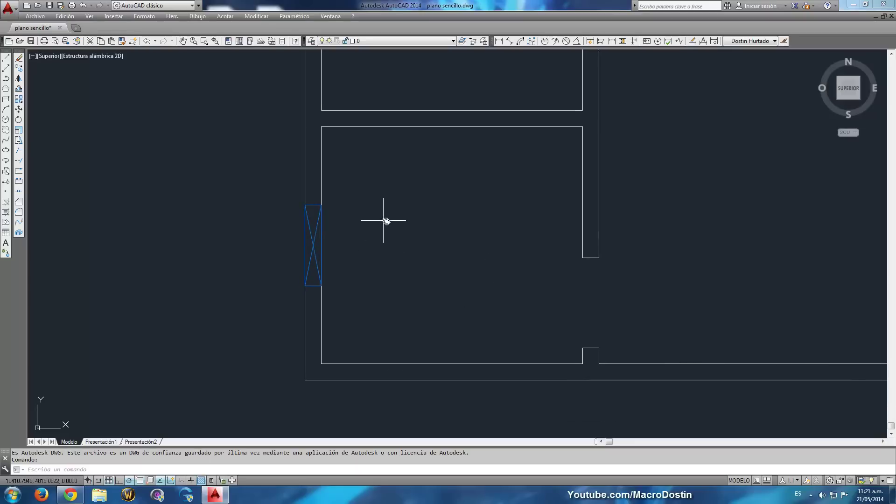
left_click(5, 57)
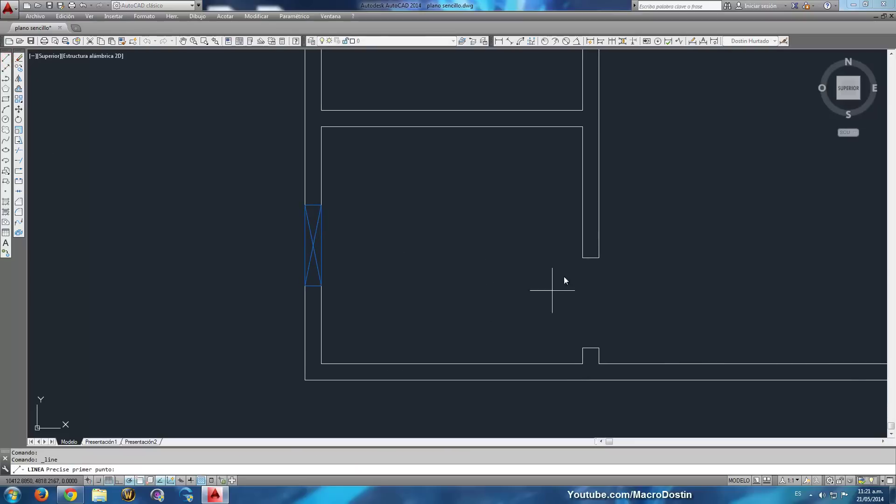
left_click(598, 258)
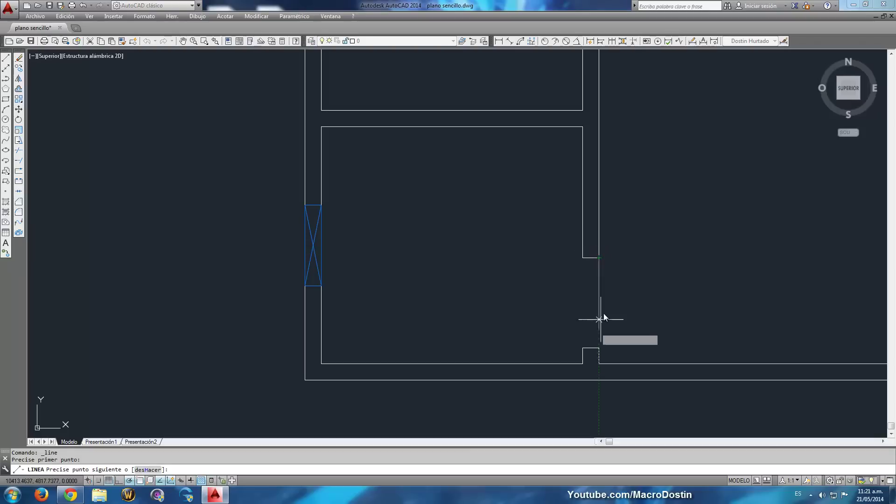
key("Return")
key("Return")
left_click(583, 258)
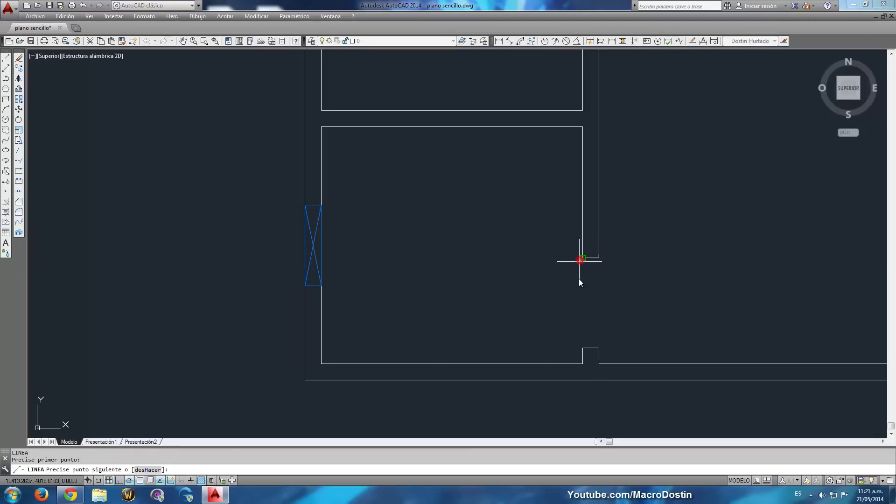
left_click(582, 347)
key("Return")
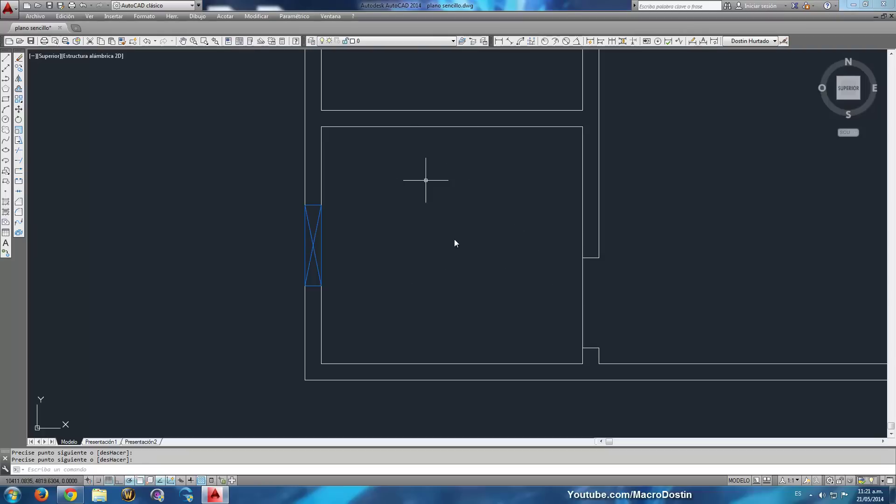
Start a hatch and pick inside the lower room as its boundary, using ANGLE at scale 1.
left_click(6, 203)
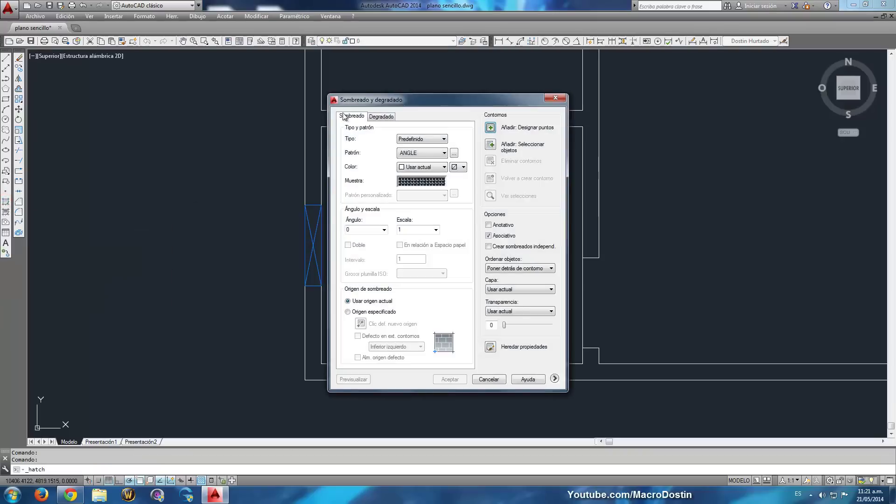
left_click_drag(396, 100, 113, 49)
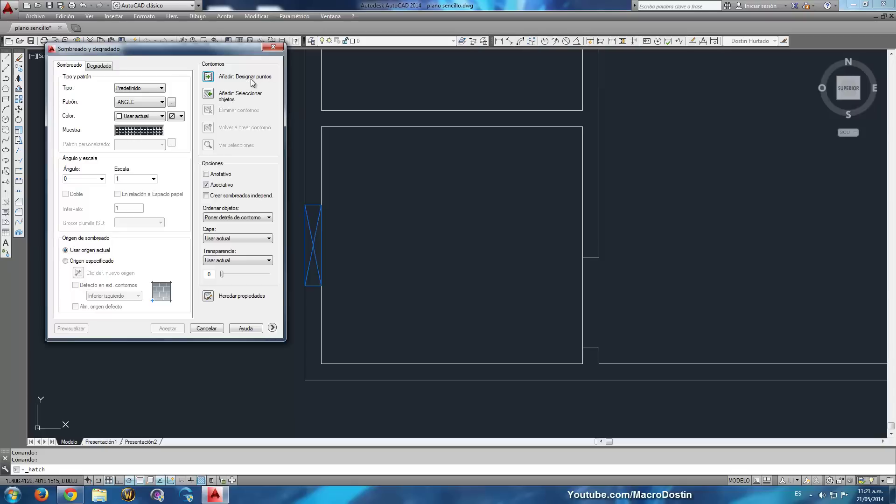
left_click(208, 77)
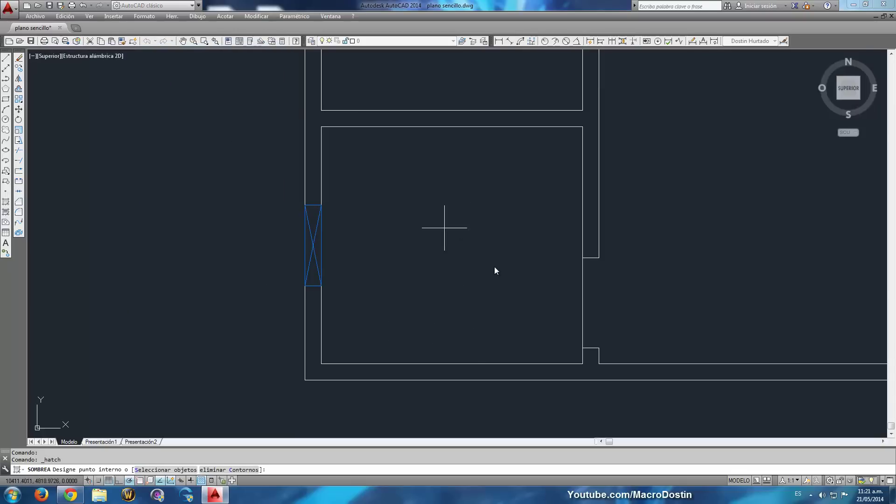
left_click(446, 249)
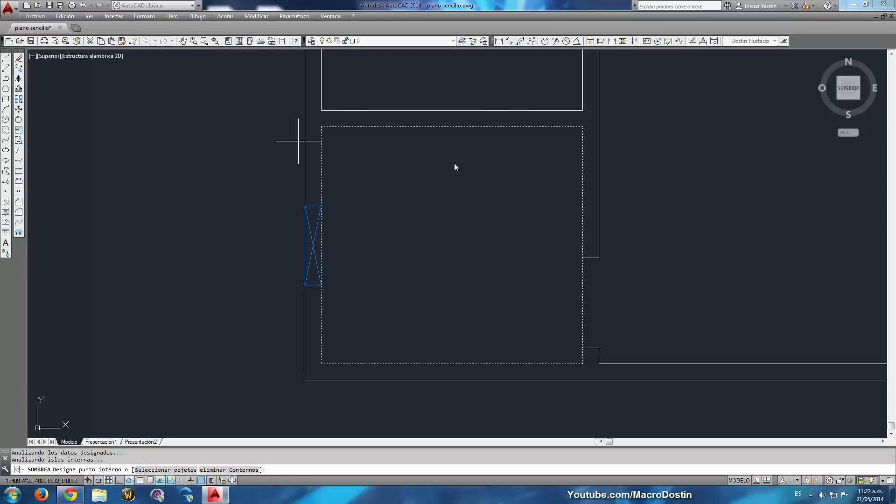
key("Escape")
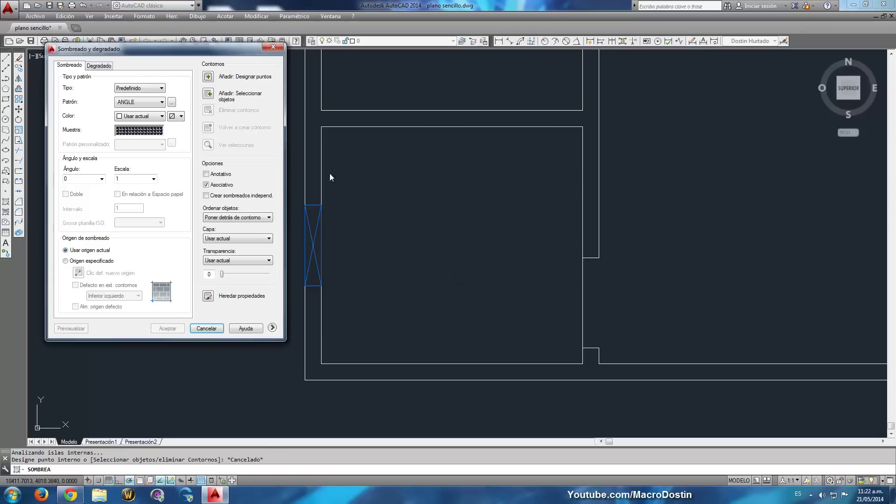
left_click(209, 77)
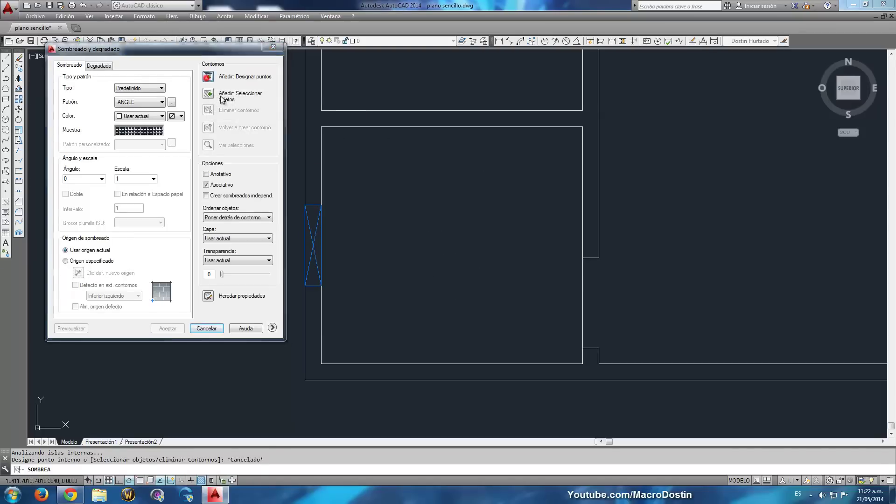
left_click(453, 253)
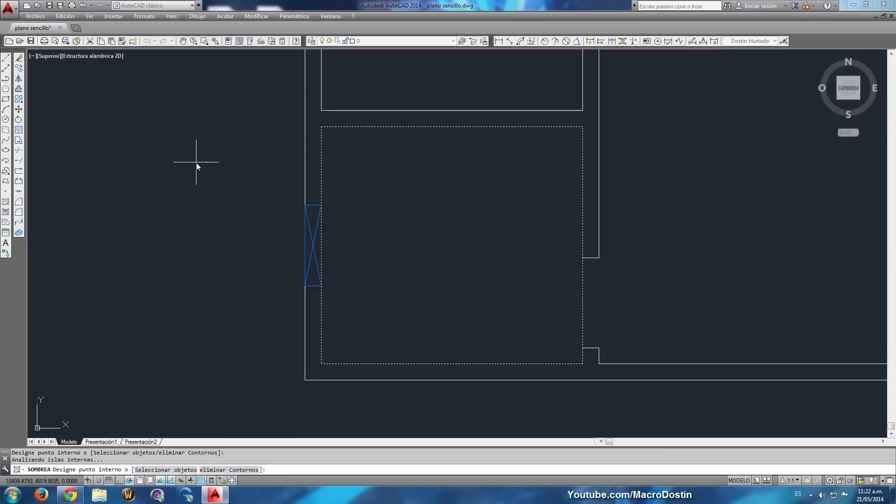
key("Return")
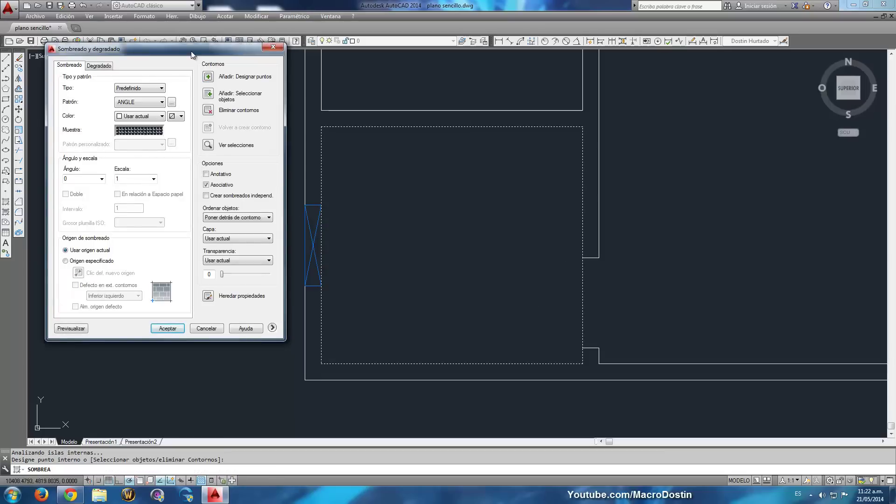
Choose AR-HBONE from the Otros predefinidos pattern palette and confirm with Aceptar.
left_click_drag(191, 51, 207, 60)
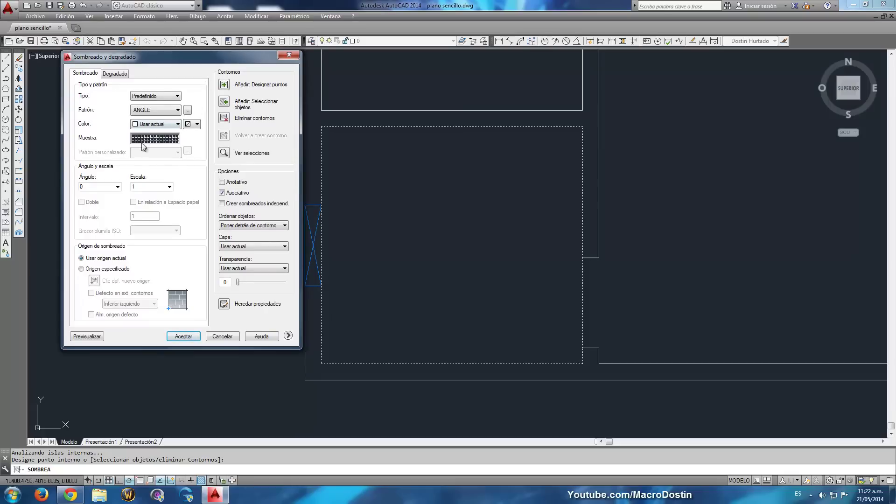
left_click(170, 112)
mouse_move(178, 147)
left_mouse_down()
mouse_move(176, 230)
mouse_move(176, 133)
left_mouse_up()
left_click(202, 90)
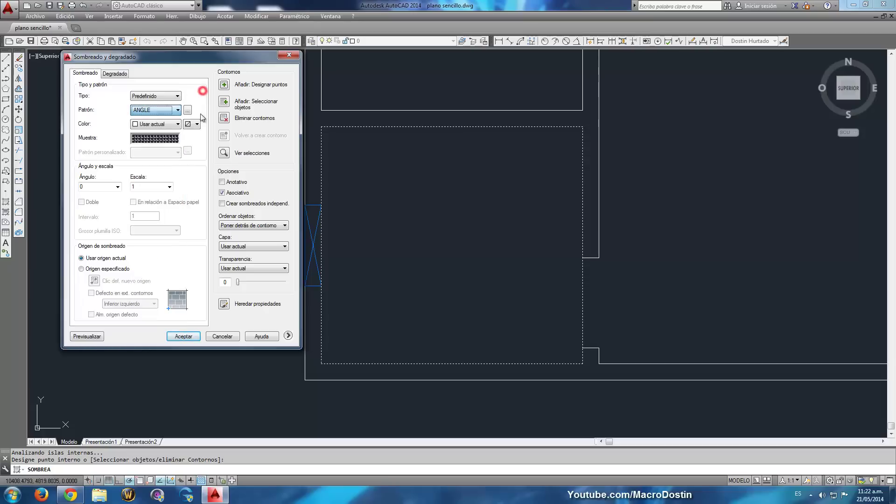
left_click(155, 140)
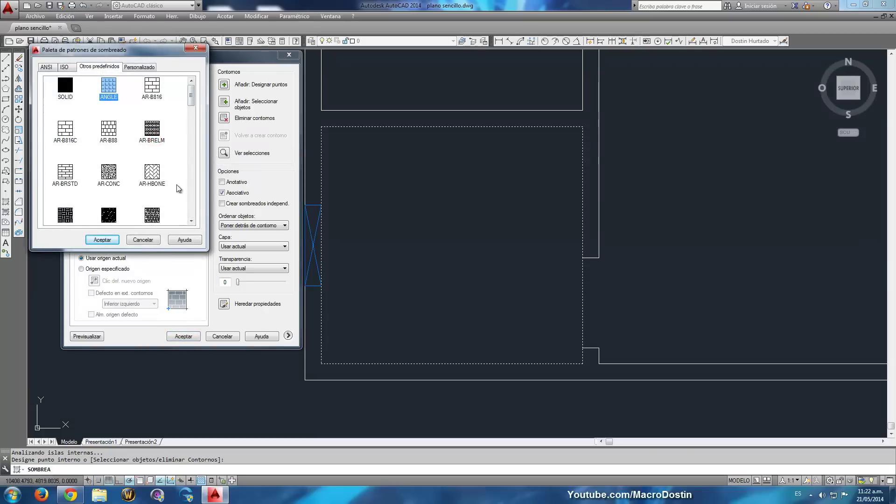
scroll(190, 101, "down", 1)
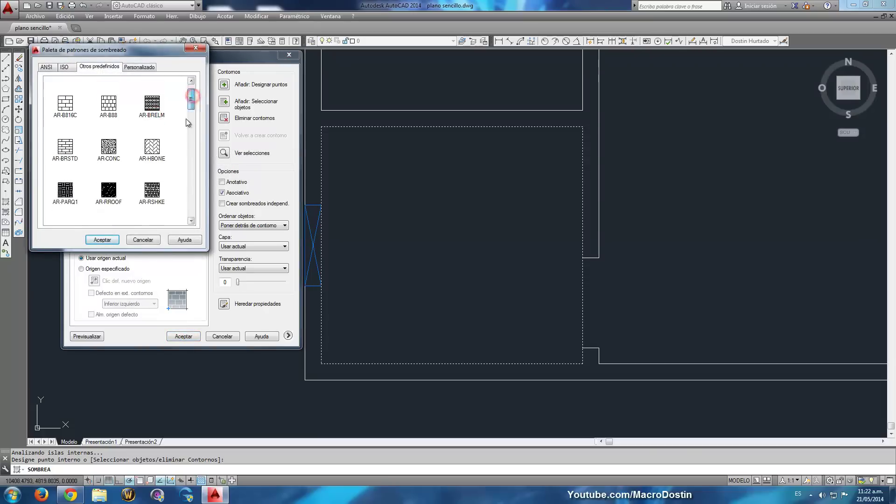
left_click(155, 154)
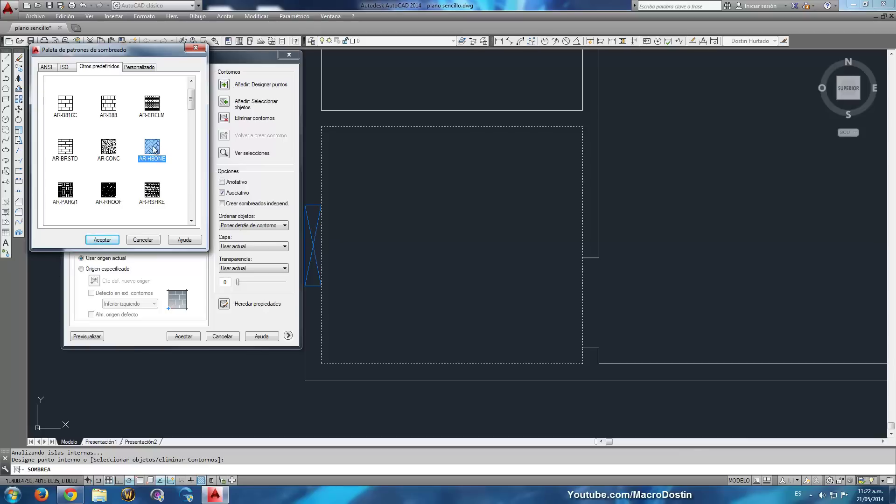
left_click(103, 240)
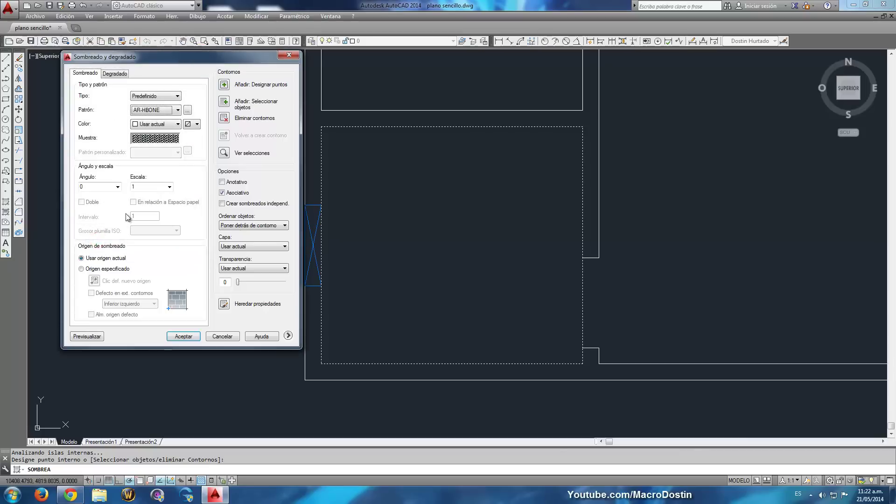
Preview the herringbone hatch at trial scales 0.5 and 0.05.
left_click(167, 124)
left_click(87, 336)
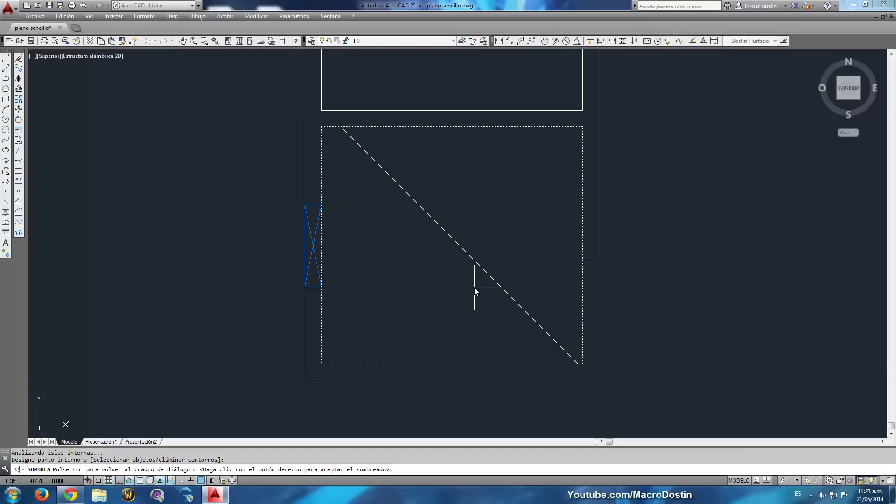
key("Escape")
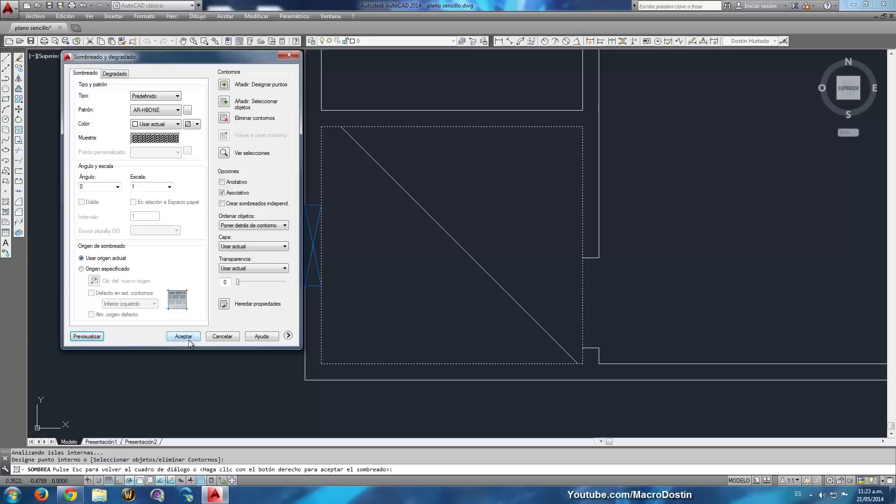
double_click(150, 188)
type("0.5")
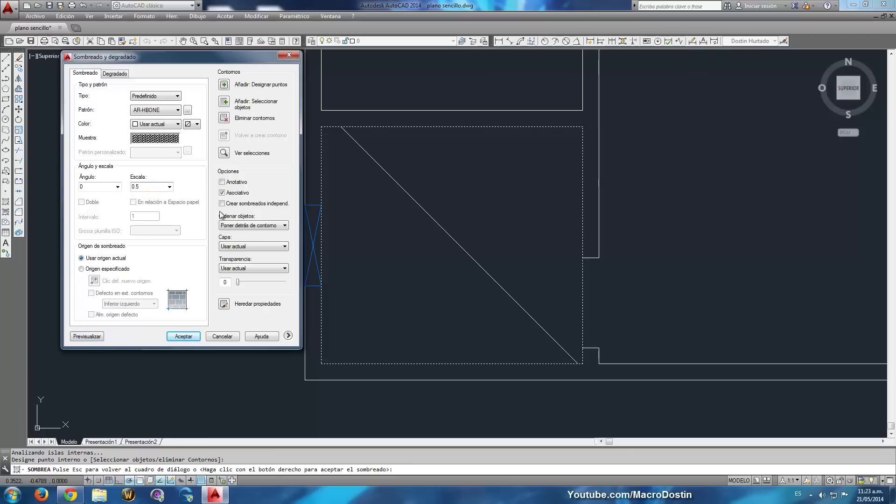
left_click(88, 336)
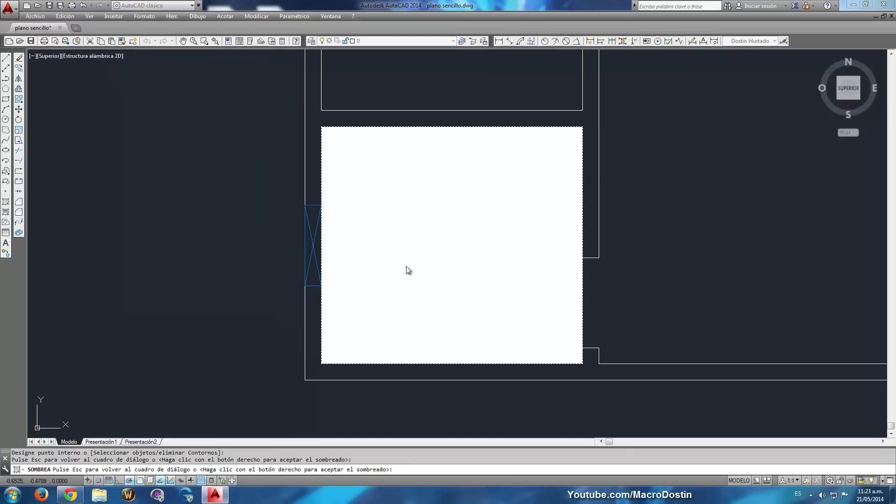
key("Escape")
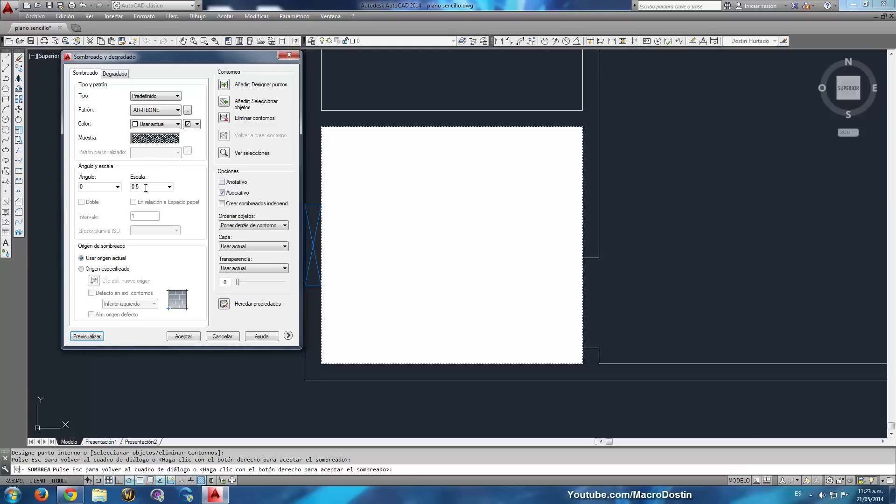
double_click(148, 187)
left_click(89, 333)
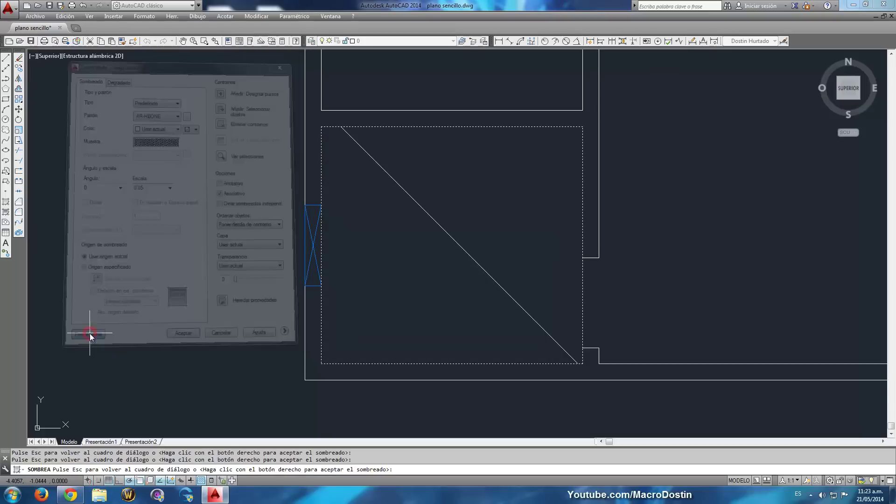
key("Escape")
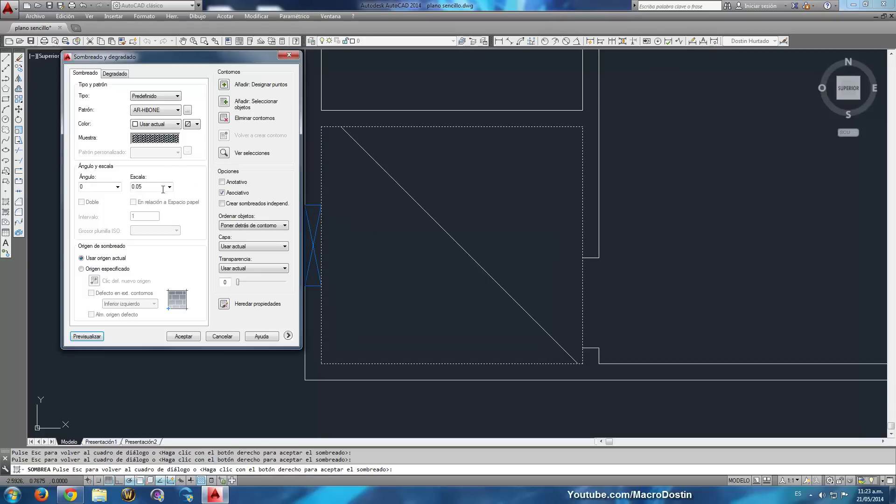
Preview the hatch at smaller scales 0.005, 0.0005 and 0.001.
left_click(159, 187)
left_click(87, 336)
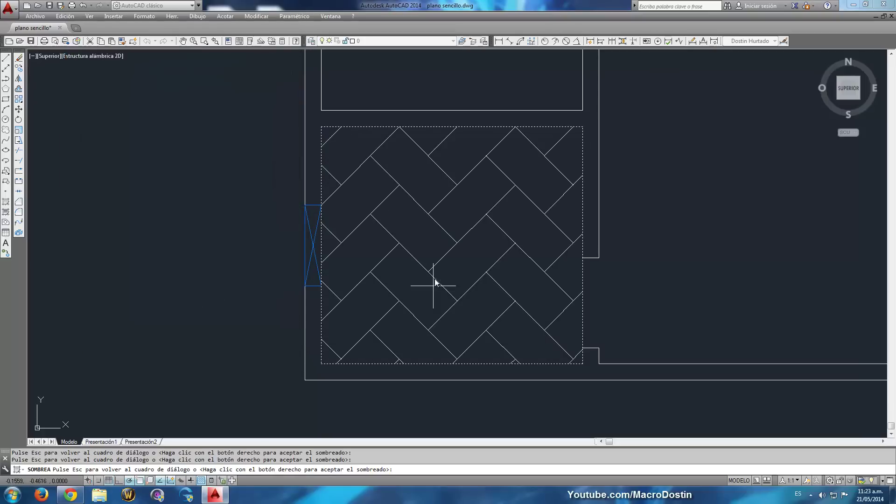
key("Escape")
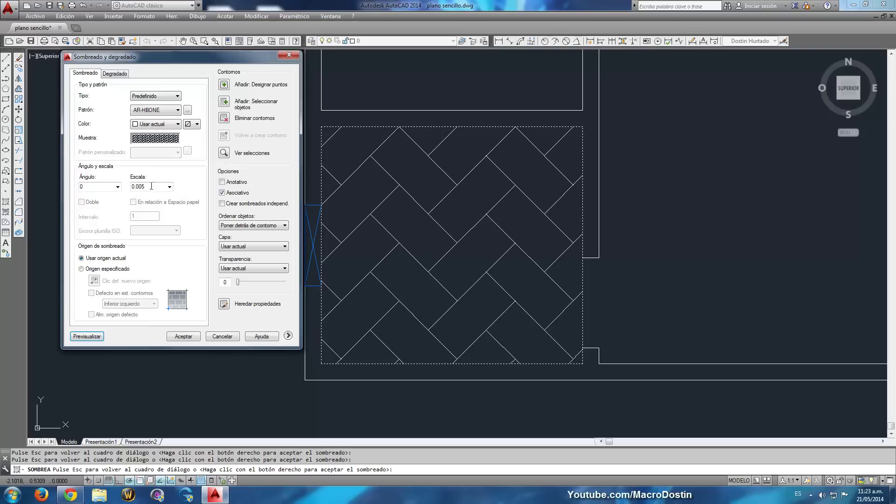
double_click(151, 186)
type("0.0005")
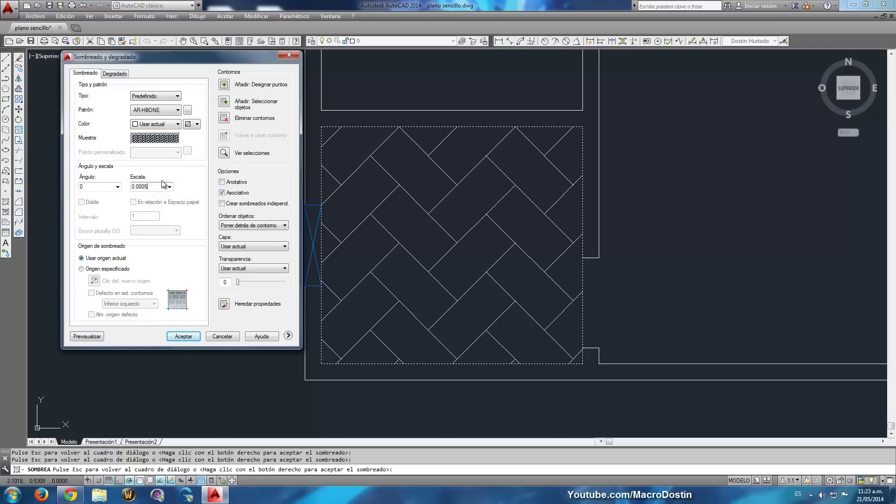
left_click(87, 336)
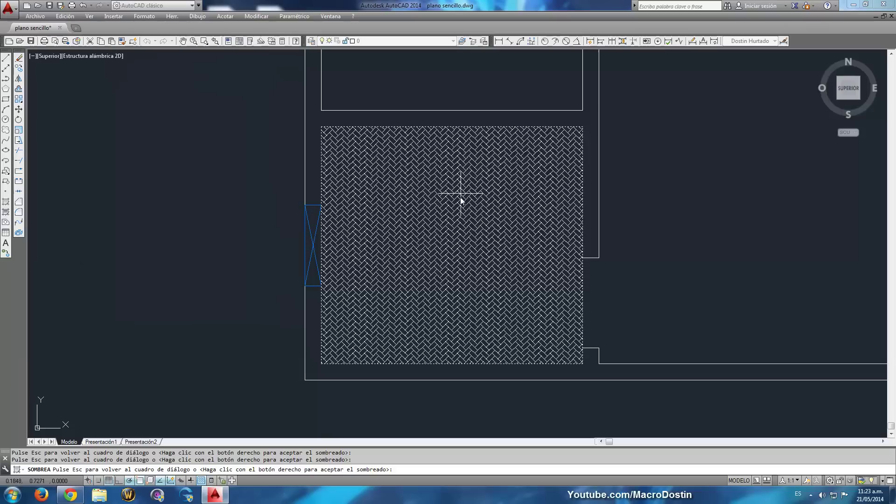
key("Escape")
left_click(156, 187)
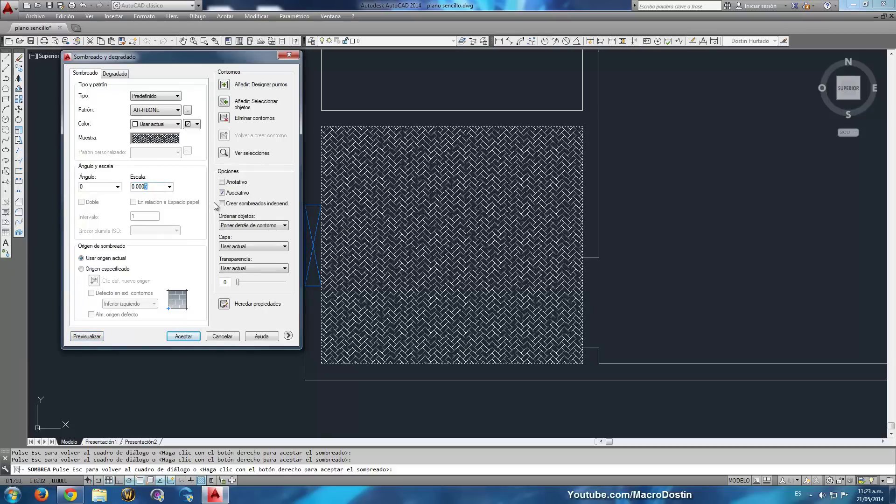
key("BackSpace")
left_click(83, 336)
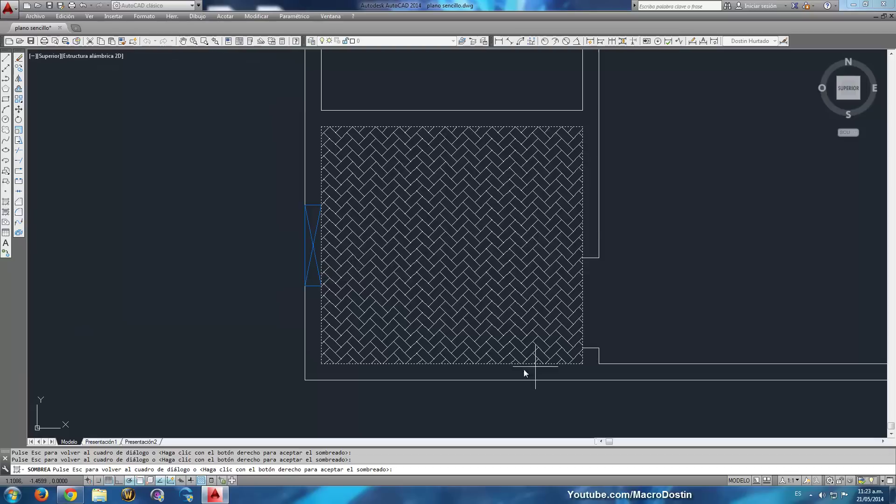
key("Escape")
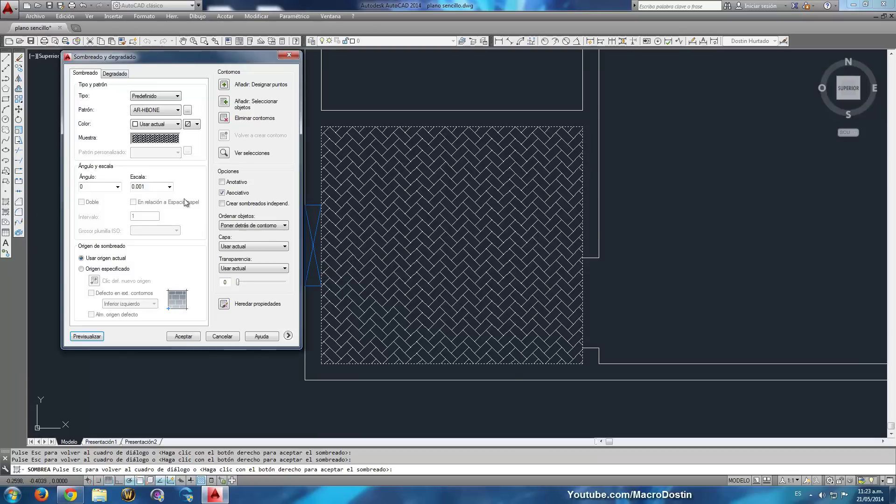
Try scale 0.002, settle on 0.0015 and accept the herringbone hatch.
double_click(156, 185)
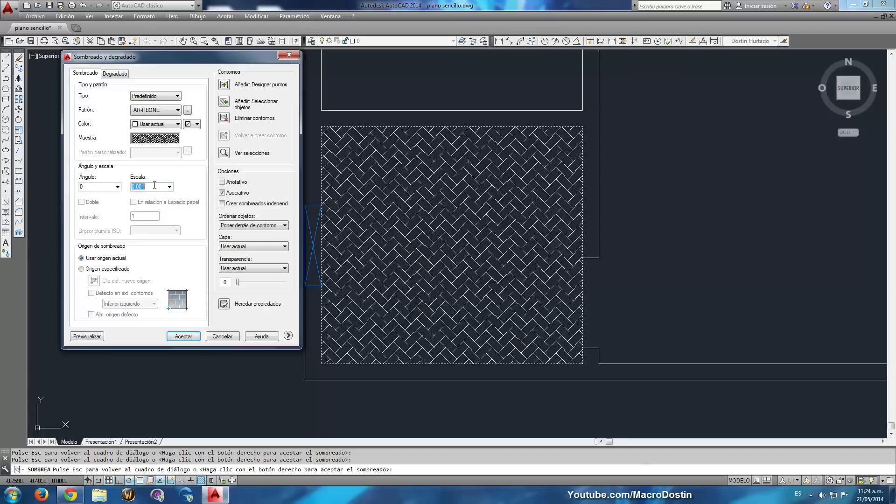
key("BackSpace")
left_click(86, 336)
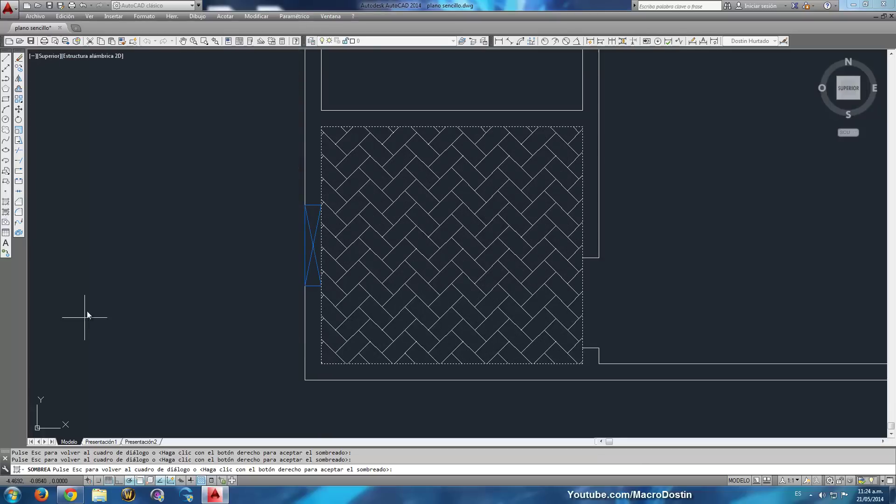
key("Escape")
double_click(145, 186)
left_click(149, 186)
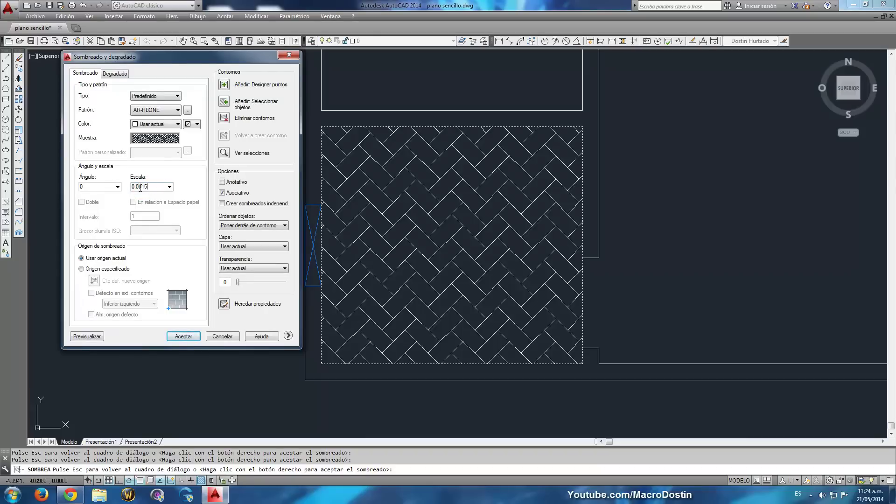
left_click(86, 336)
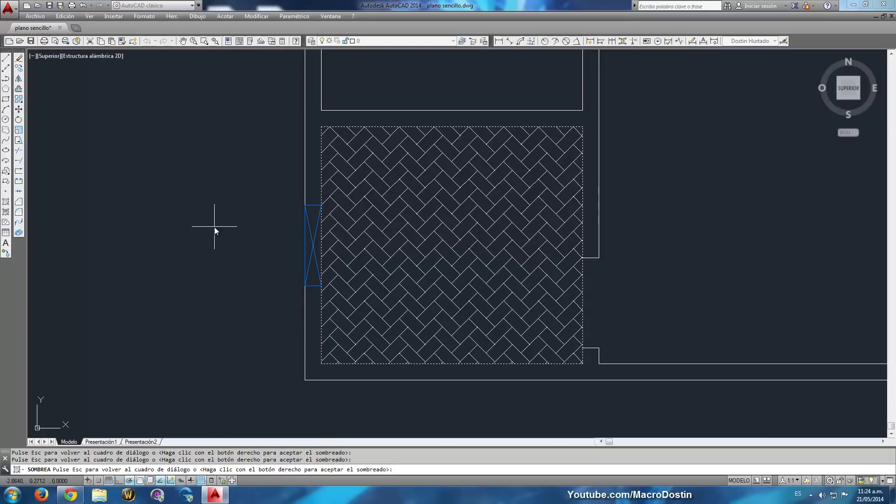
right_click(230, 228)
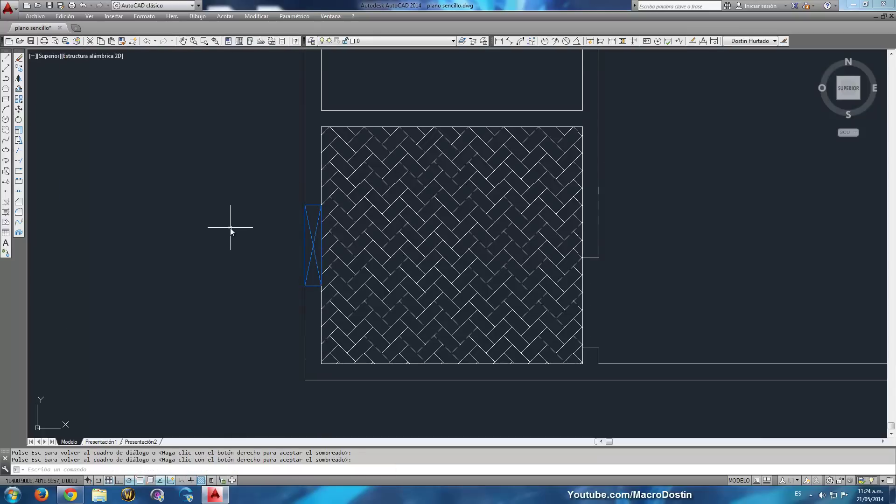
middle_click_drag(237, 245, 215, 296)
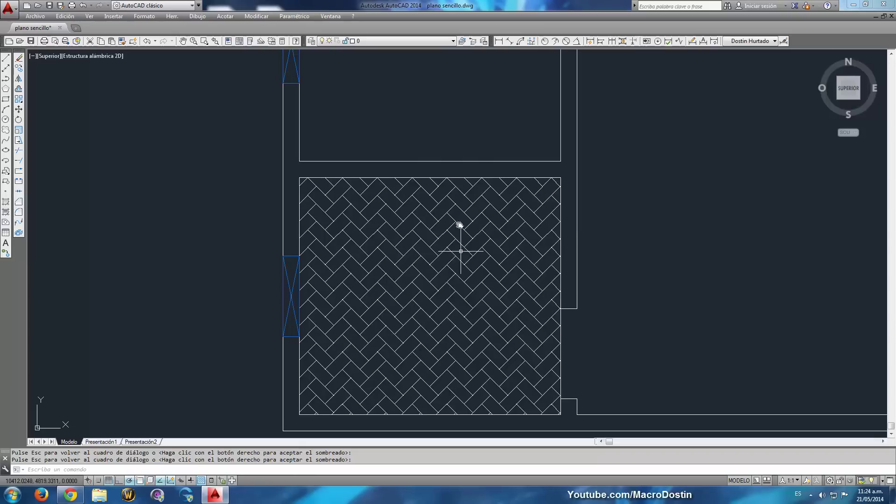
mouse_move(669, 267)
middle_mouse_down()
mouse_move(580, 266)
mouse_move(552, 246)
middle_mouse_up()
scroll(581, 264, "down", 4)
scroll(555, 246, "up", 3)
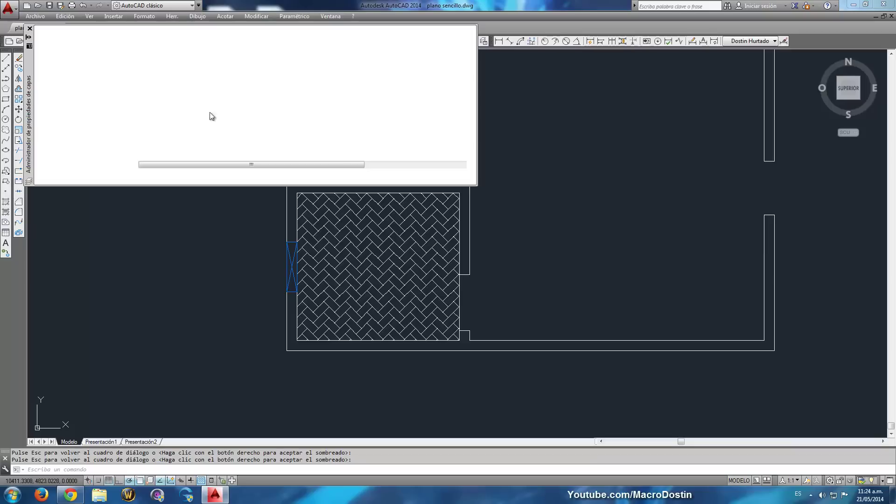
Create a new layer BAÑO with index colour 120.
left_click(100, 44)
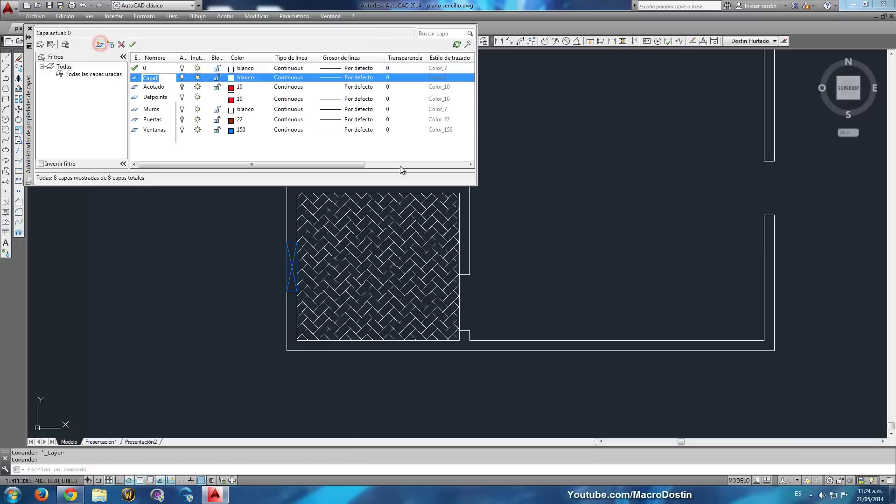
type("BAÑO")
key("Return")
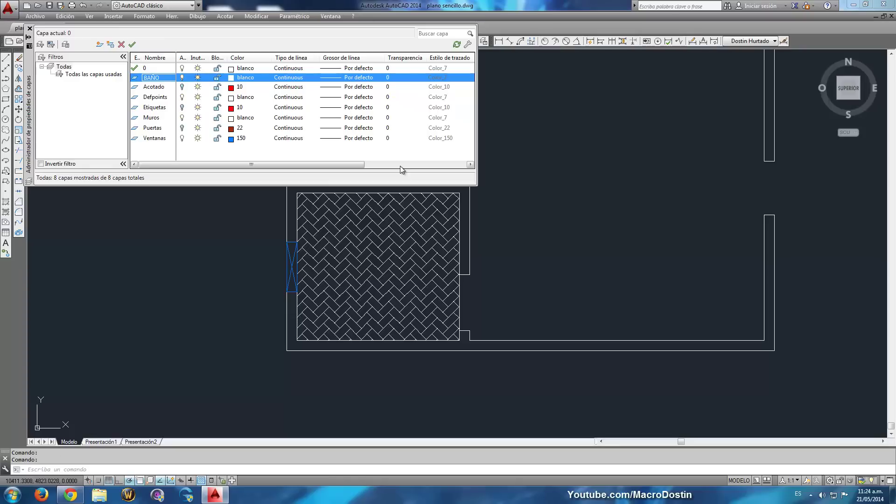
left_click(231, 77)
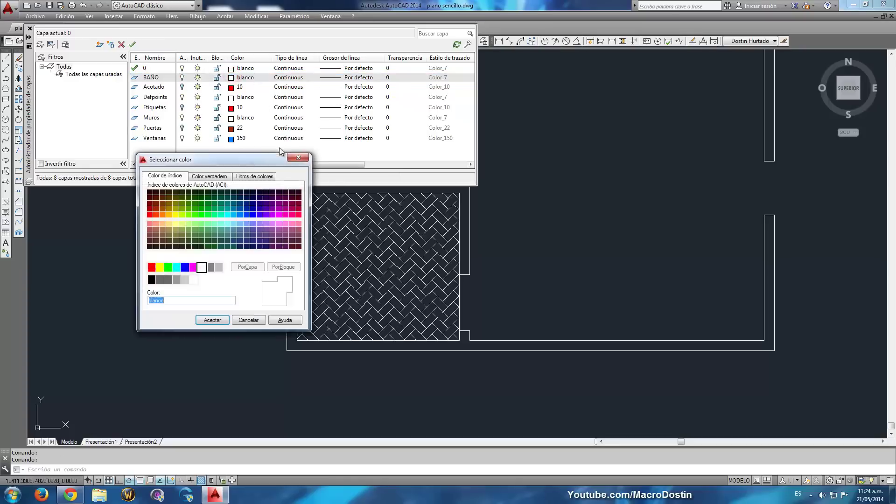
left_click(226, 214)
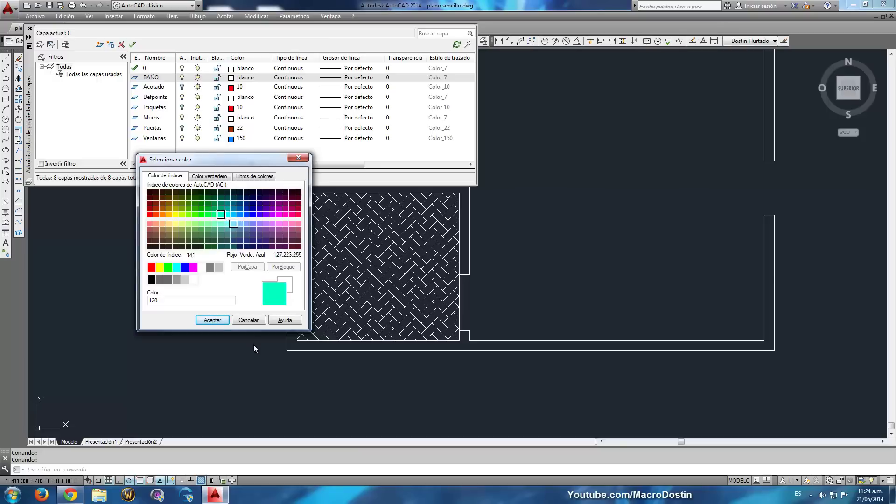
left_click(212, 320)
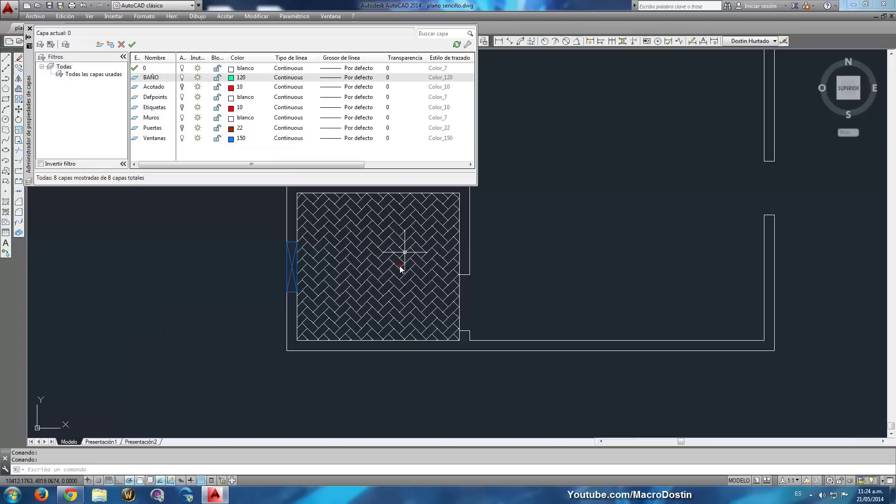
left_click(372, 279)
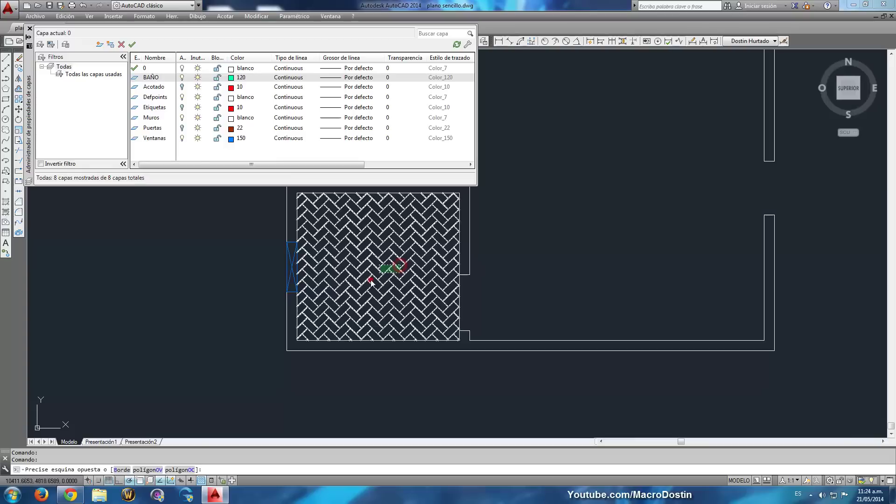
Move the herringbone bathroom hatch onto the BAÑO layer.
left_click(30, 29)
left_click(383, 40)
left_click(382, 69)
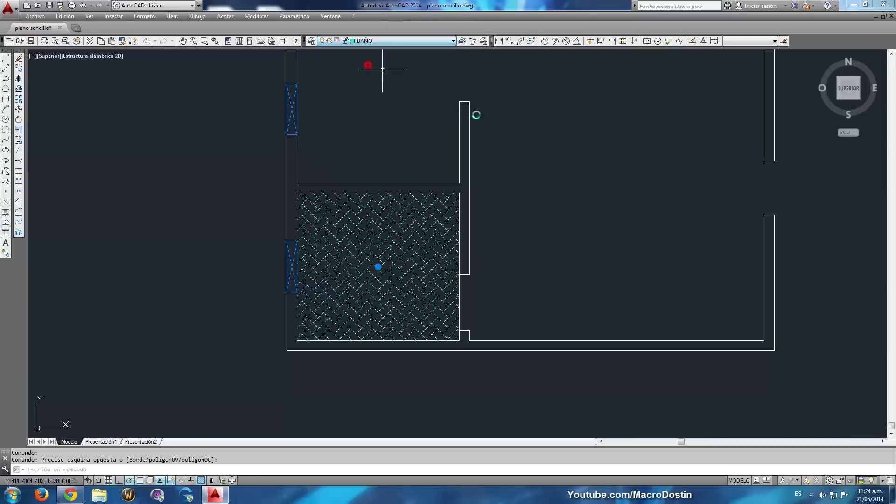
key("Escape")
Delete a wall line at the bathroom edge, then undo to restore it.
middle_click_drag(537, 280, 548, 279)
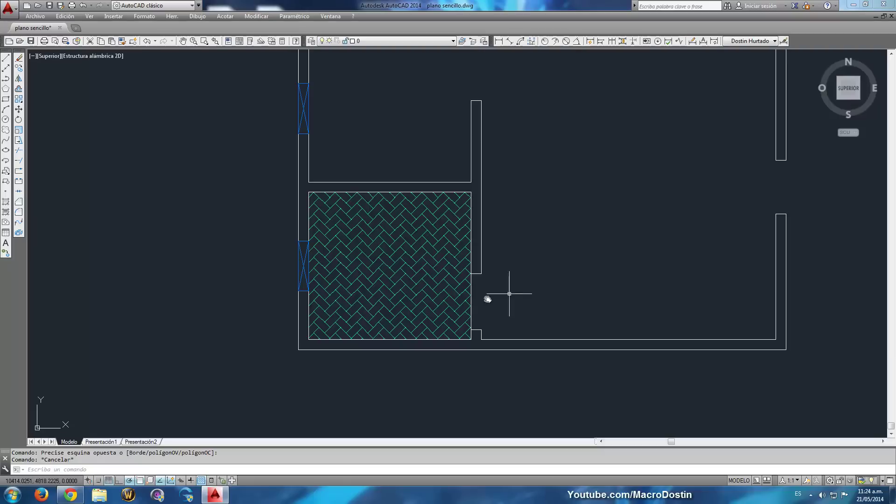
scroll(487, 299, "up", 4)
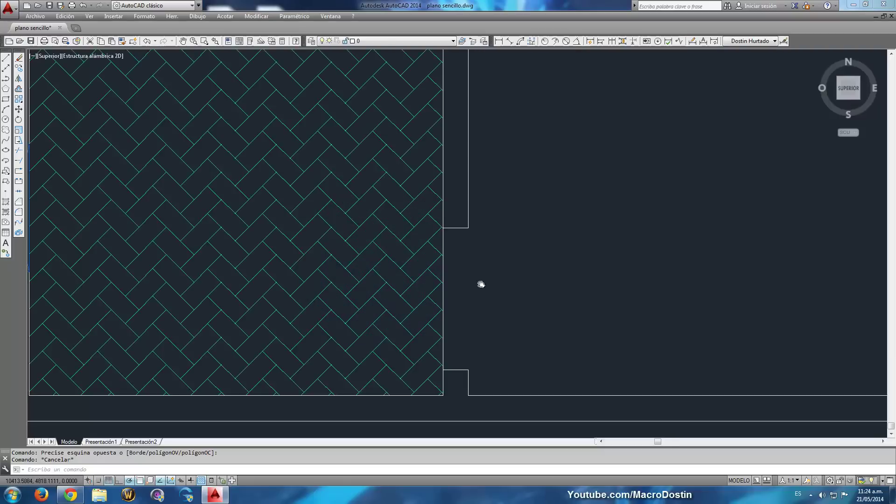
left_click(443, 255)
key("Delete")
scroll(518, 298, "down", 4)
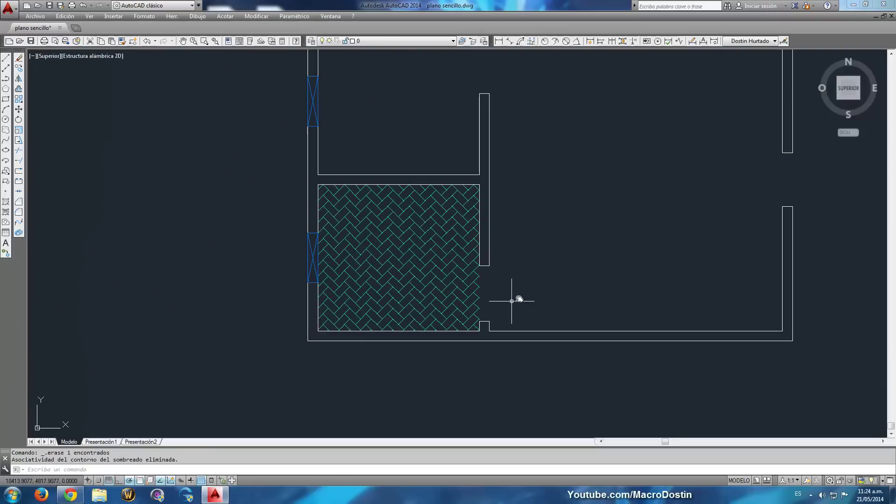
key("ctrl+z")
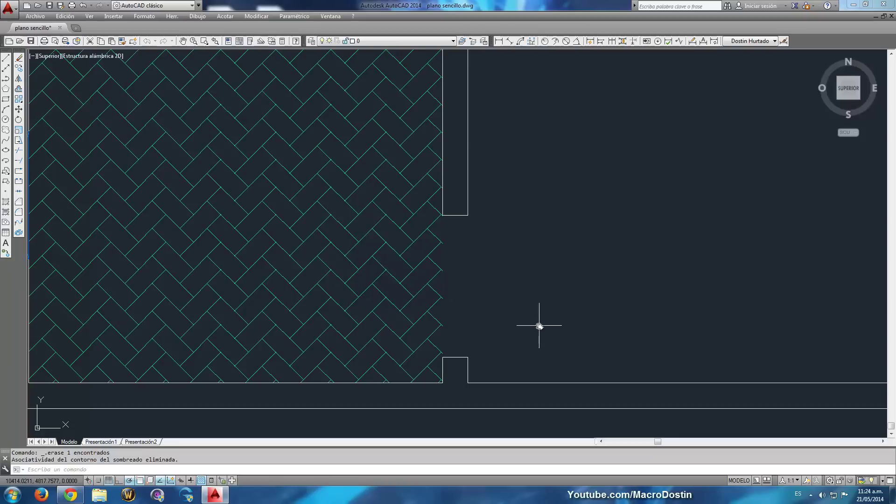
key("ctrl+z")
scroll(527, 310, "down", 6)
middle_click_drag(549, 298, 534, 274)
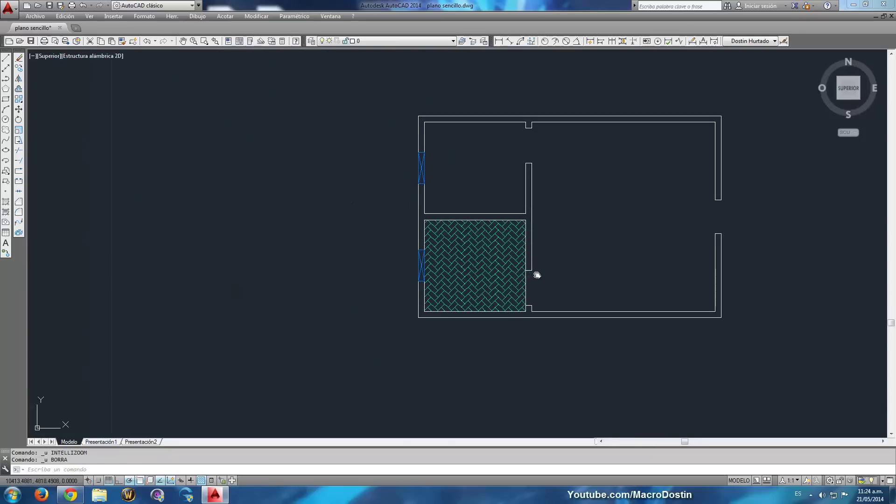
scroll(534, 274, "up", 2)
Turn on the Puertas layer to show the door swings, then select the bathroom hatch.
left_click(383, 40)
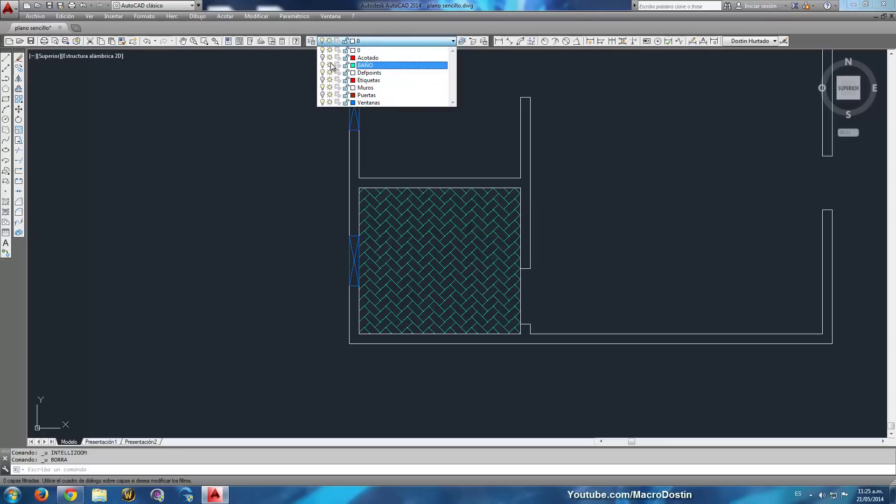
left_click(323, 95)
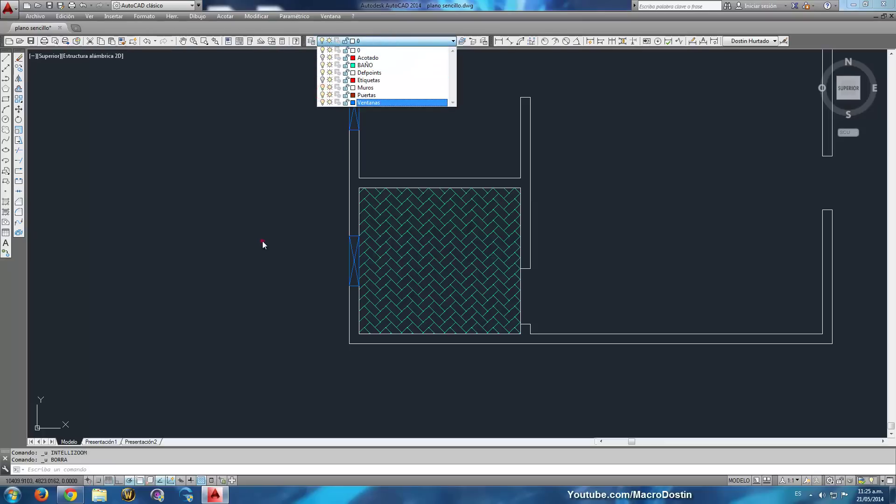
left_click(262, 241)
middle_click_drag(531, 313, 516, 264)
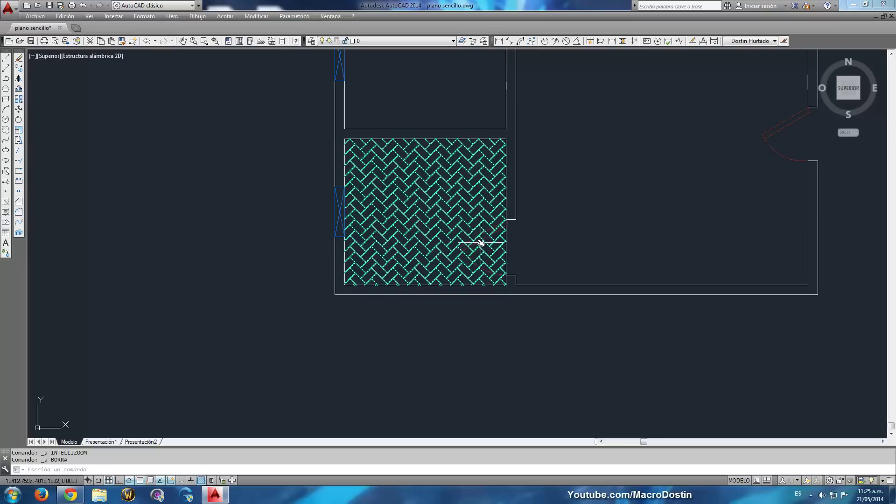
scroll(481, 242, "up", 2)
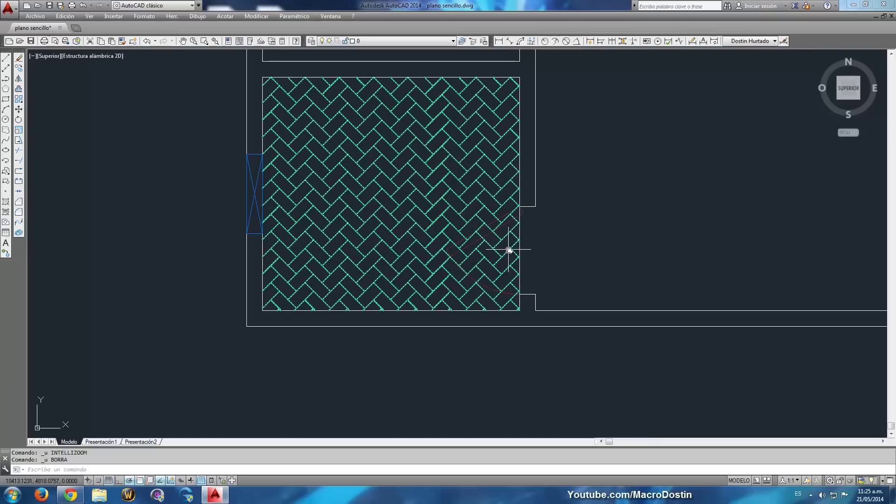
scroll(509, 250, "down", 4)
scroll(552, 226, "down", 2)
scroll(576, 219, "up", 3)
middle_click_drag(576, 220, 580, 229)
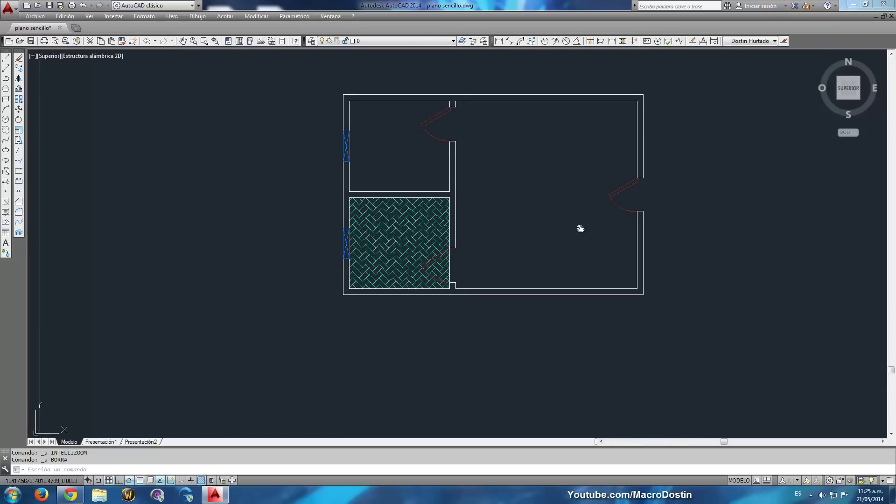
scroll(406, 274, "up", 7)
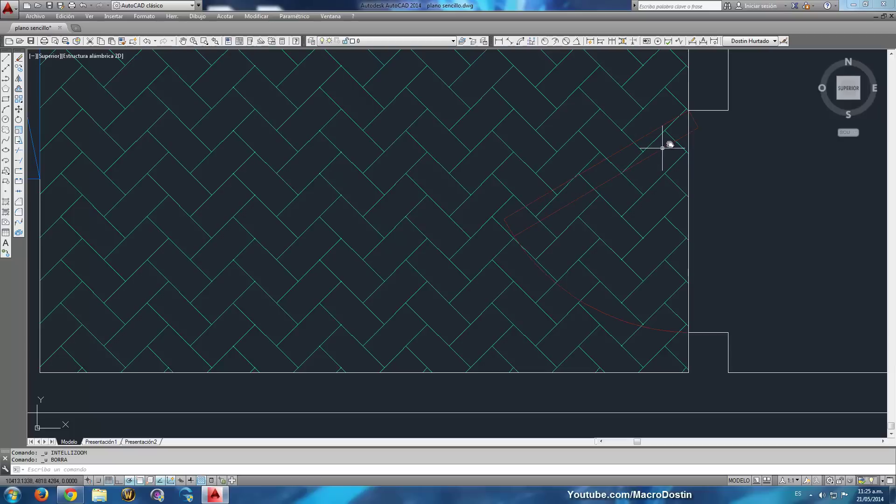
scroll(354, 271, "down", 2)
middle_click_drag(380, 302, 383, 317)
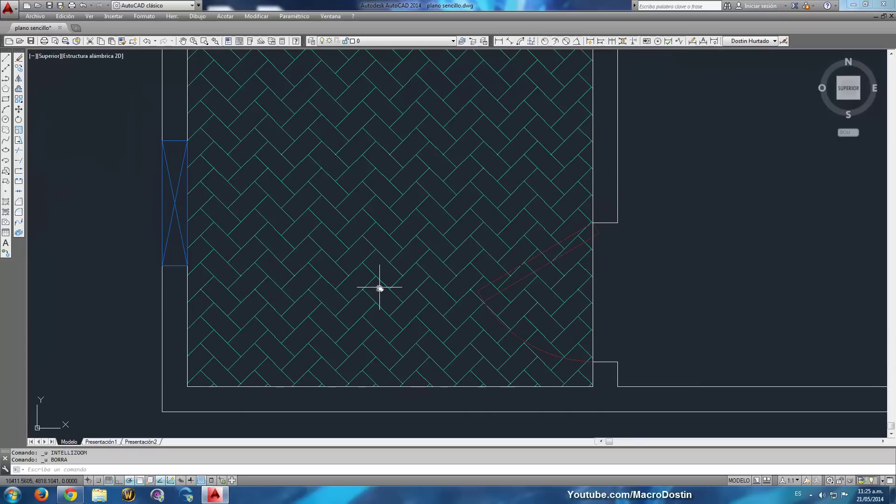
left_click(430, 169)
middle_click_drag(435, 195, 413, 268)
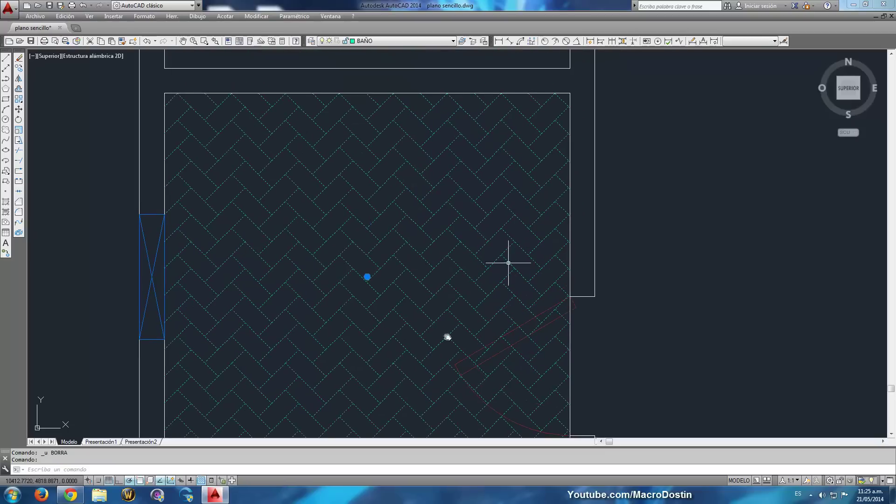
middle_click_drag(410, 324, 419, 290)
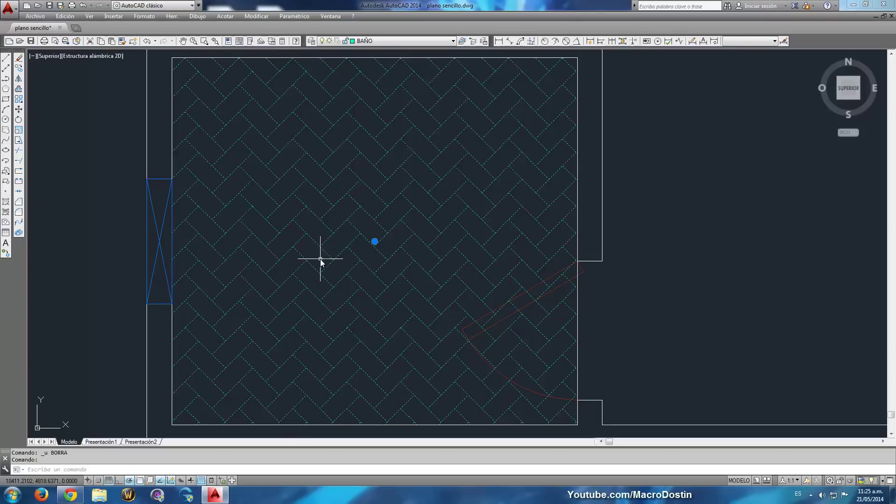
Explode the bathroom hatch into separate lines.
left_click(19, 232)
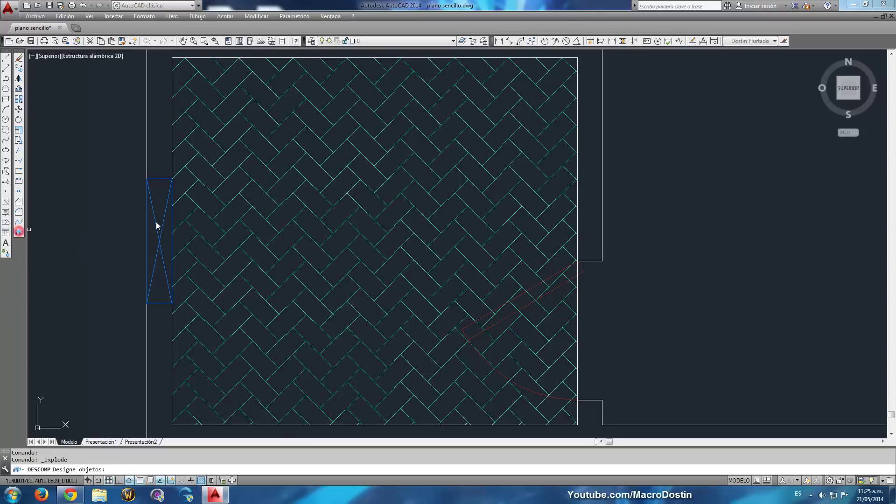
left_click(399, 171)
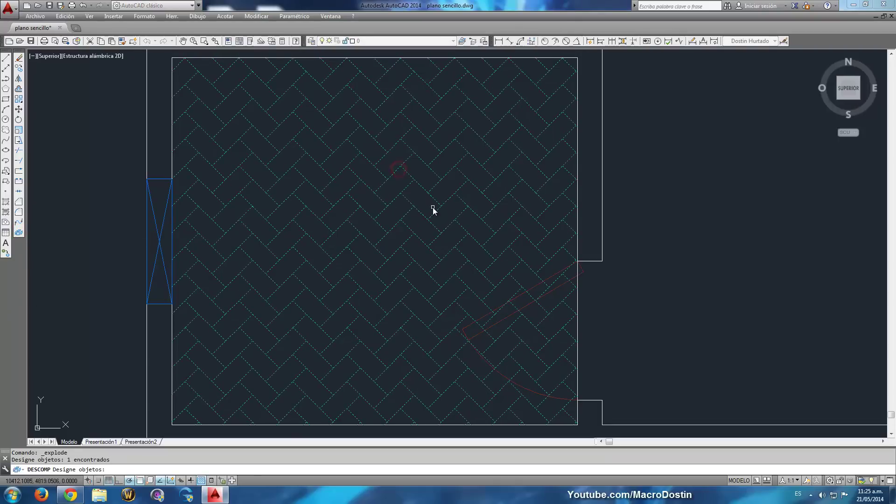
key("Return")
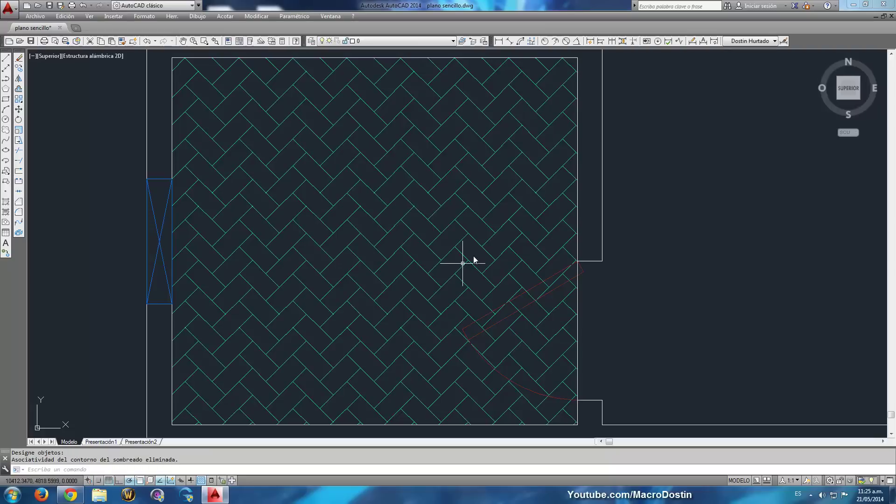
left_click(470, 234)
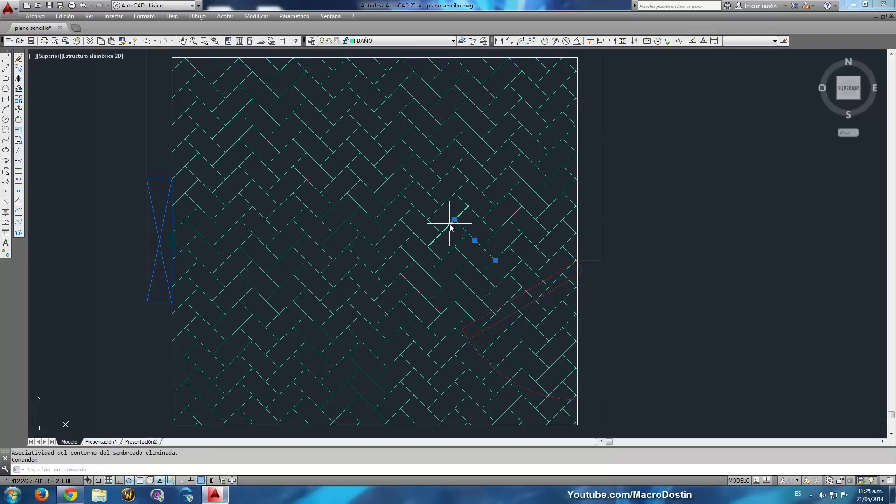
left_click(448, 225)
key("Escape")
scroll(467, 238, "up", 2)
scroll(485, 236, "up", 1)
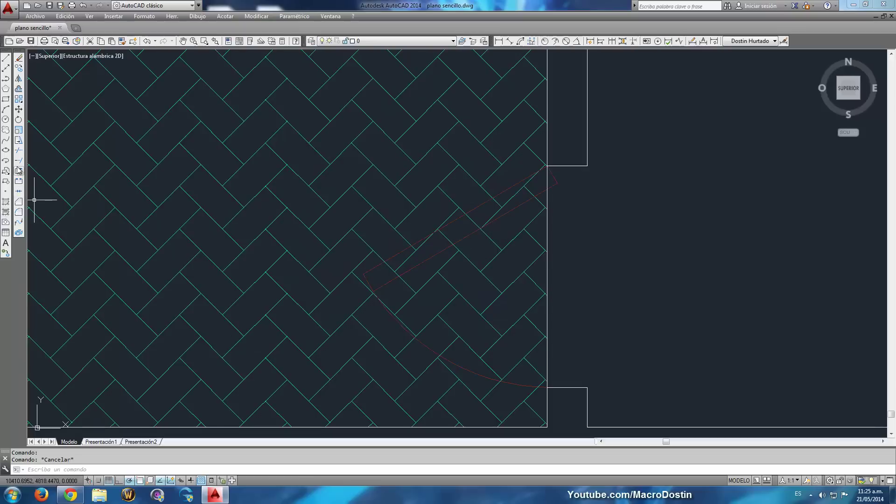
Trim herringbone lines inside the door leaf, using all objects as cutting edges.
left_click(19, 152)
key("Return")
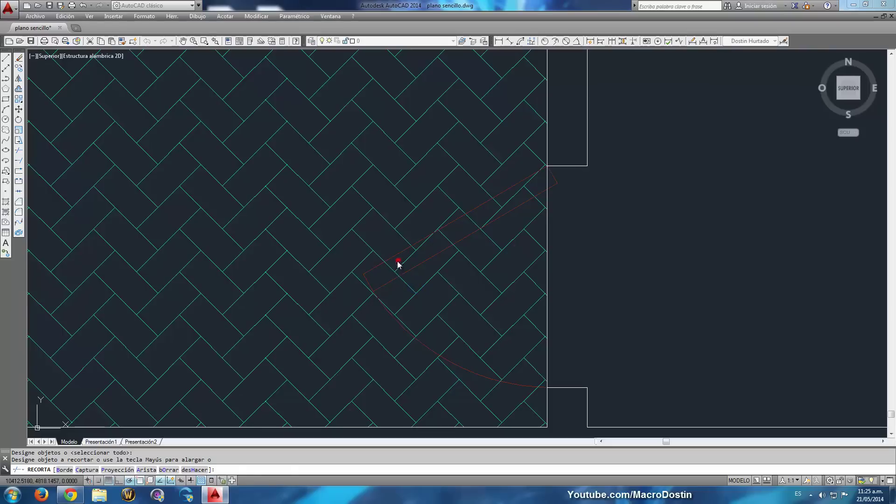
left_click(398, 261)
left_click(410, 274)
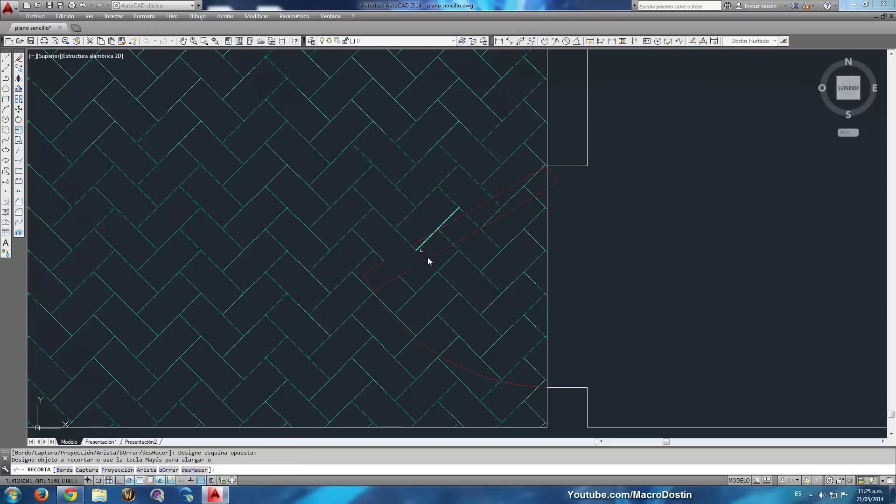
key("ctrl+z")
scroll(399, 266, "up", 5)
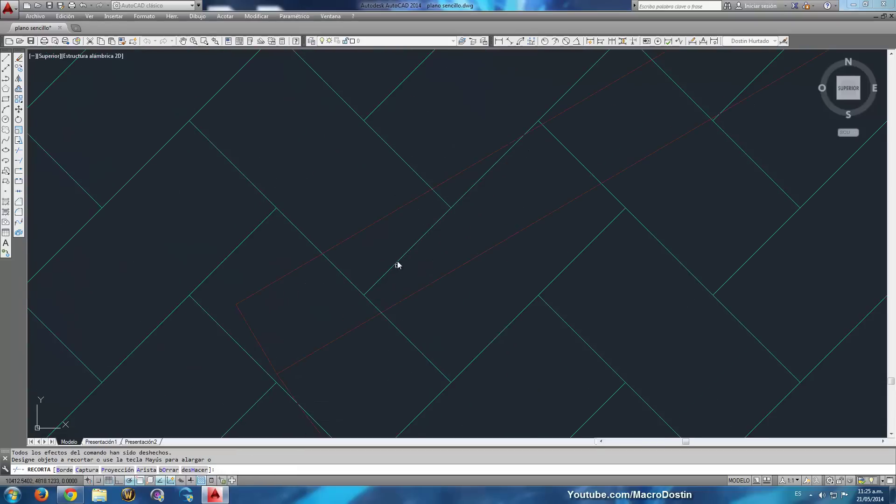
left_click(361, 279)
left_click(474, 192)
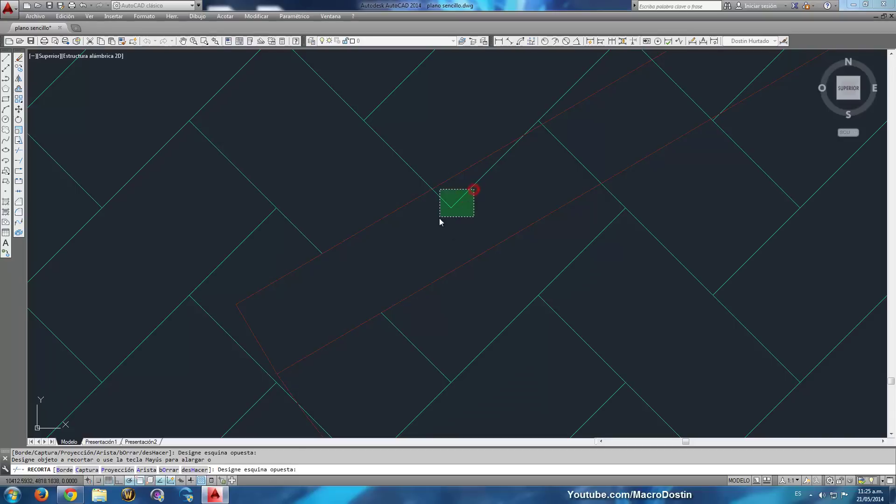
left_click(440, 219)
left_click(591, 138)
Trim the remaining hatch lines along the door leaf to its outer end and finish trimming.
left_click(565, 163)
mouse_move(591, 161)
middle_mouse_down()
mouse_move(444, 250)
mouse_move(588, 180)
middle_mouse_up()
left_click(593, 175)
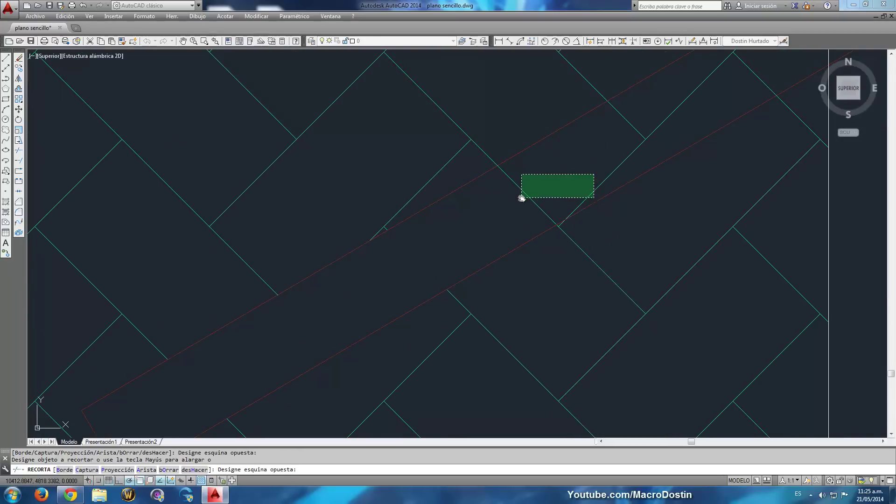
left_click(521, 200)
left_click(663, 113)
left_click(617, 145)
middle_click_drag(675, 123, 545, 247)
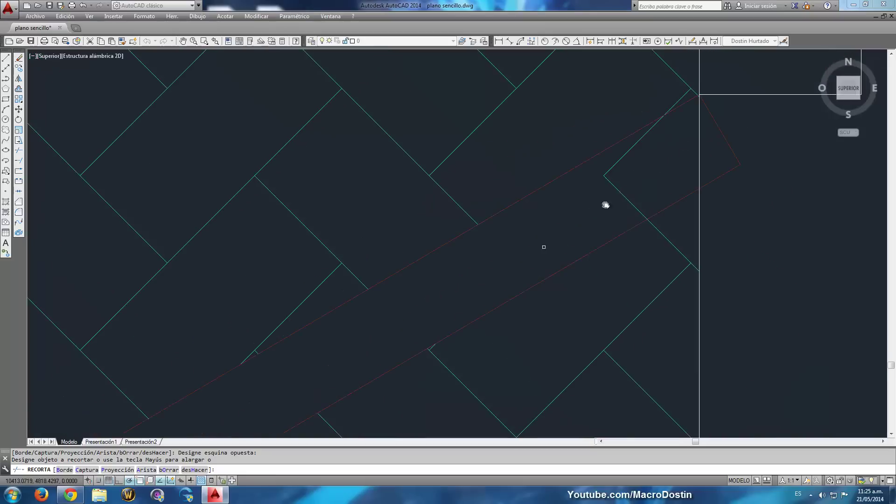
left_click(638, 166)
left_click(602, 188)
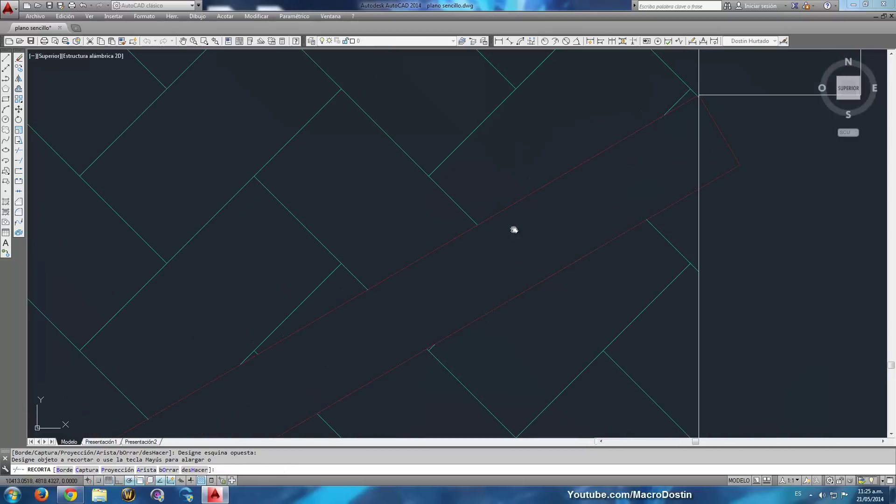
scroll(513, 229, "down", 2)
scroll(575, 190, "down", 2)
scroll(550, 236, "down", 1)
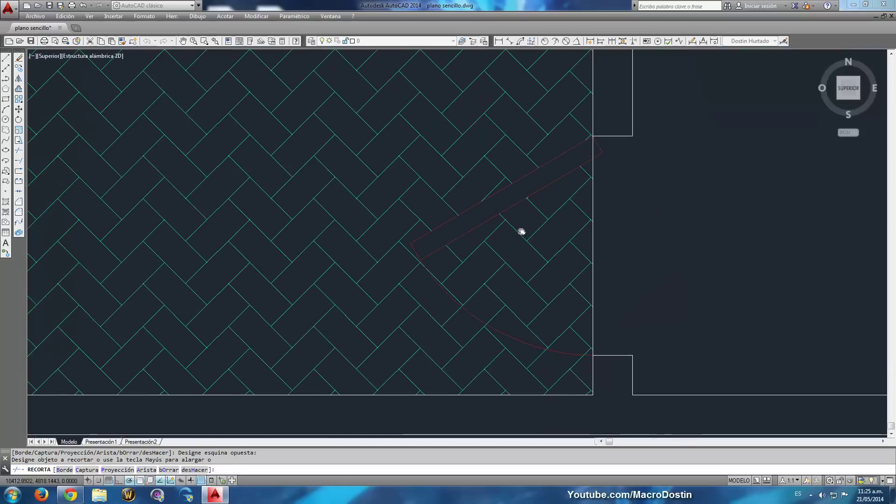
scroll(522, 232, "down", 8)
middle_click_drag(594, 222, 560, 246)
scroll(582, 218, "up", 2)
middle_click_drag(582, 218, 524, 280)
key("Escape")
Pan and zoom to view the whole floor plan with the hatched bathroom.
middle_click_drag(456, 310, 467, 277)
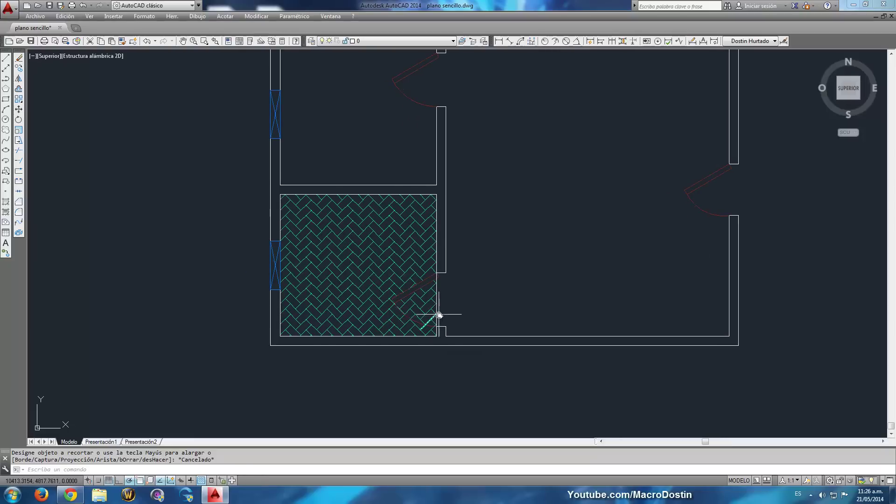
scroll(434, 314, "up", 4)
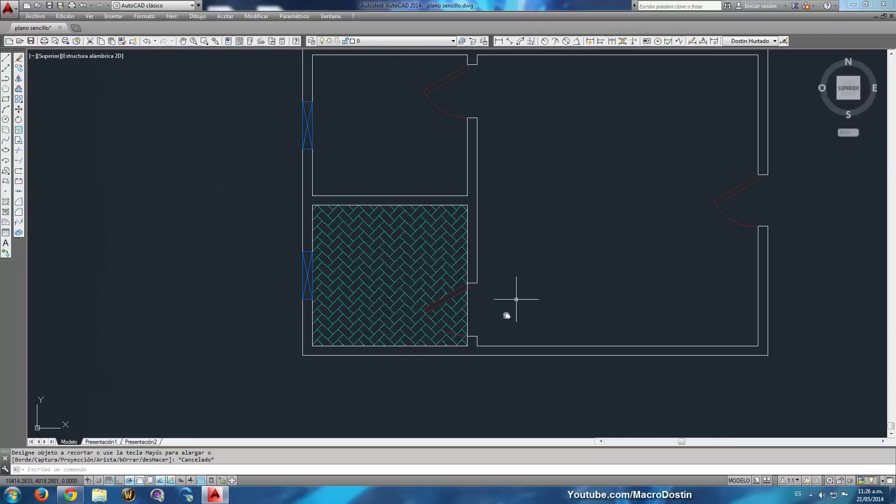
scroll(466, 303, "down", 4)
middle_click_drag(518, 255, 498, 294)
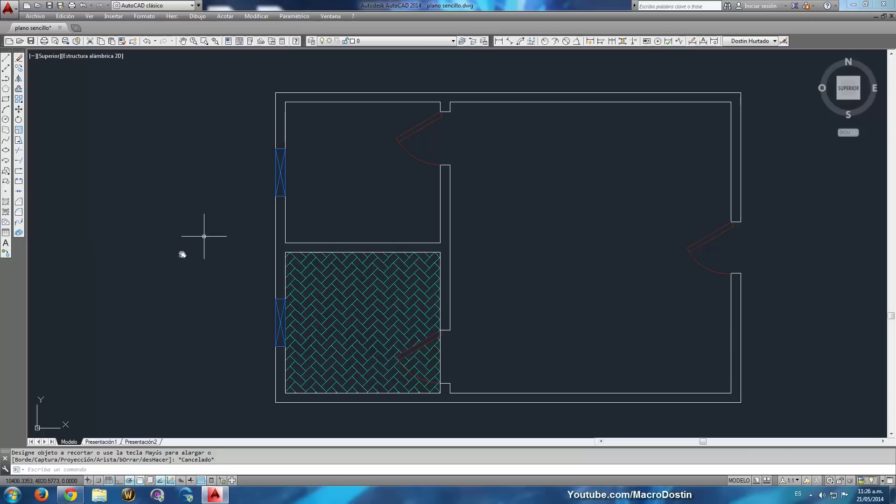
Pick points inside the outer, left-room, bottom and right wall bands as hatch boundaries.
left_click(10, 202)
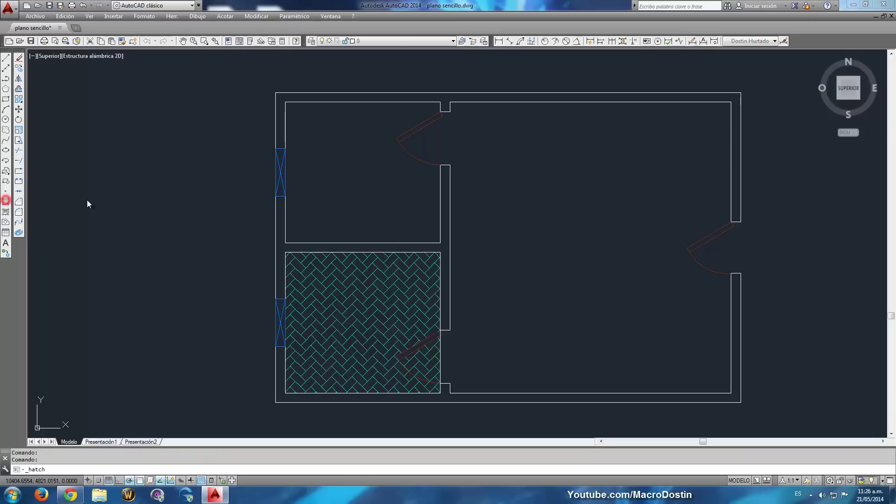
left_click_drag(204, 64, 163, 78)
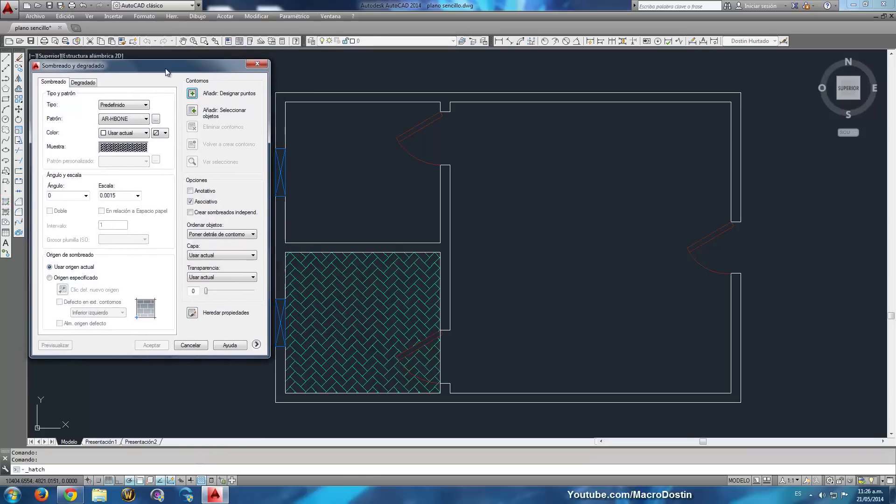
left_click(182, 99)
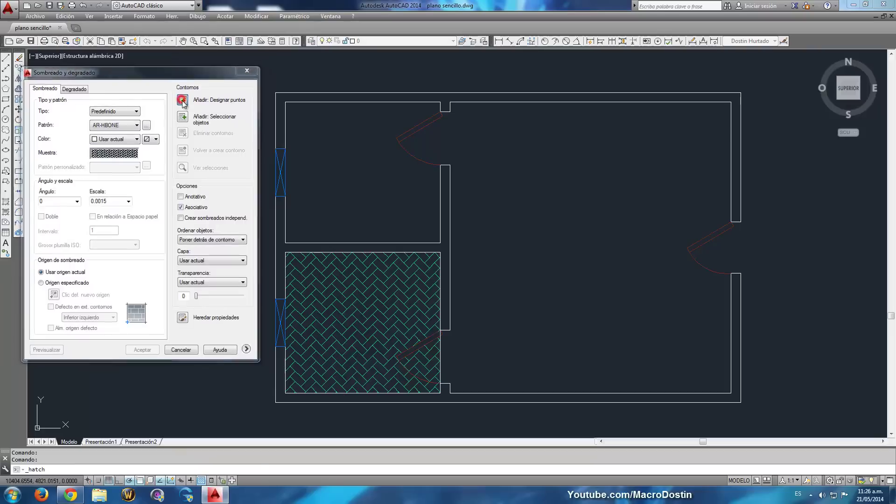
left_click(445, 96)
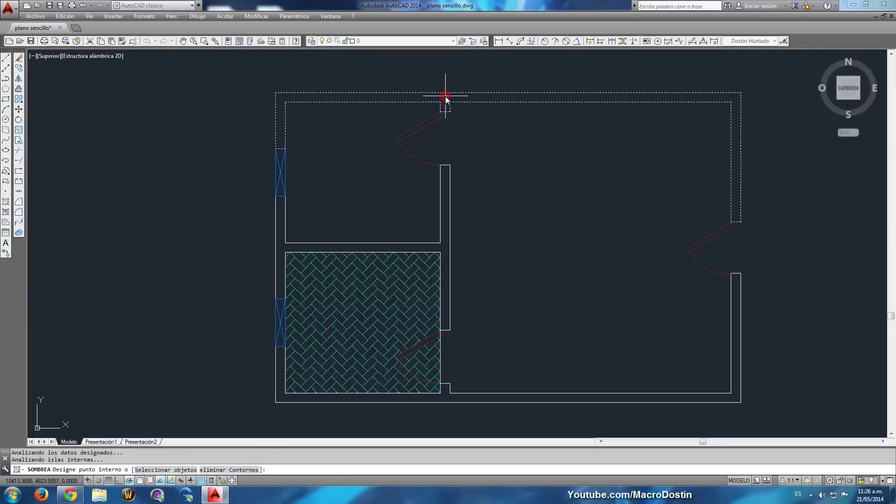
left_click(280, 220)
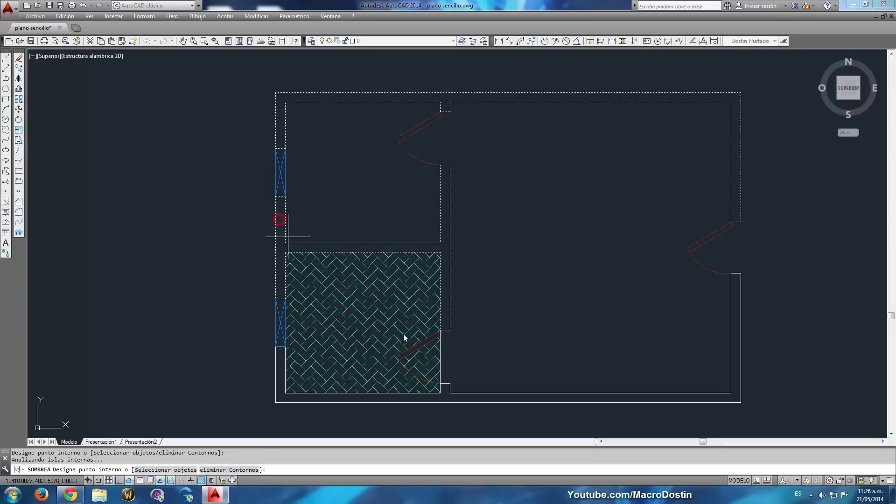
left_click(444, 397)
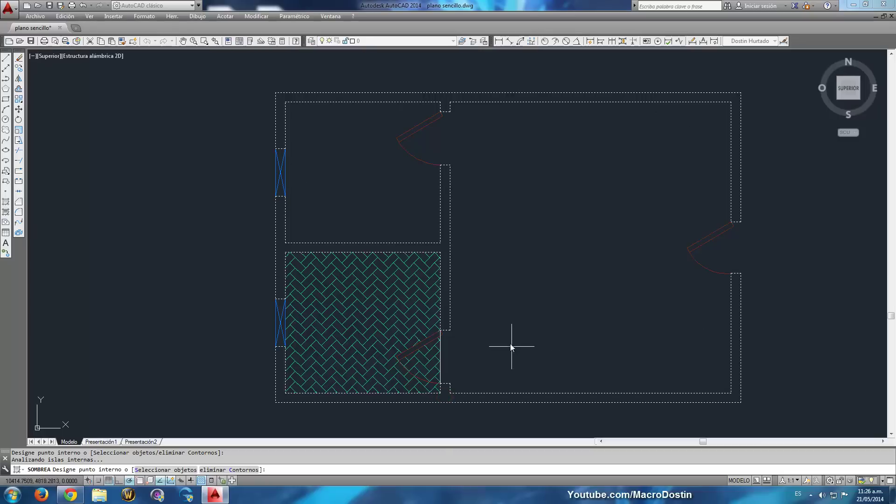
Zoom and pan to check the picked wall areas, then finish picking.
scroll(280, 150, "up", 4)
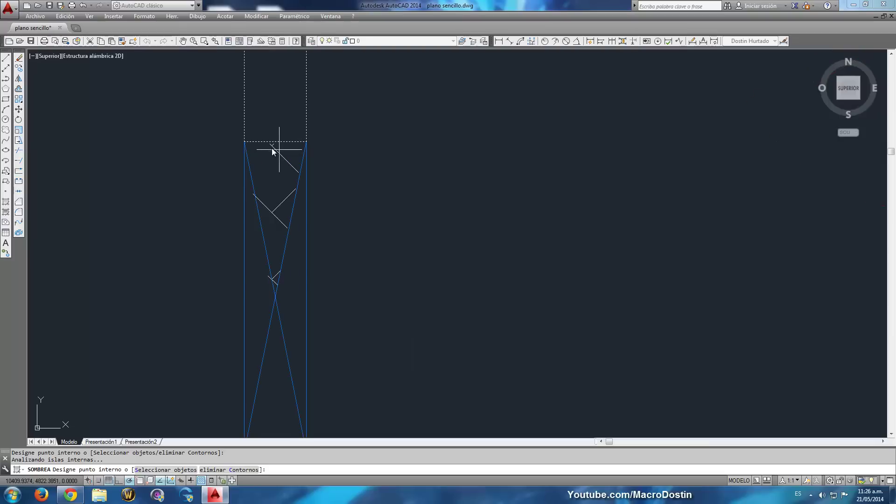
scroll(476, 166, "down", 1)
scroll(441, 262, "down", 3)
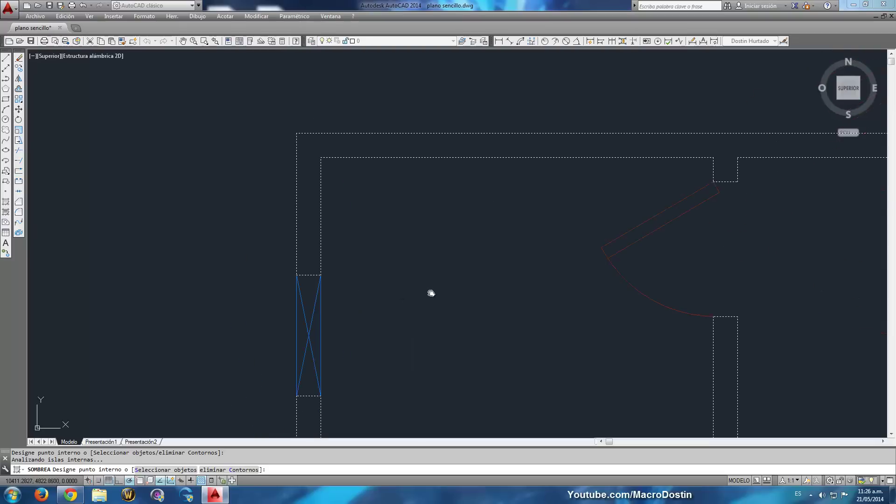
scroll(429, 294, "down", 2)
scroll(413, 276, "down", 1)
scroll(530, 274, "down", 2)
mouse_move(596, 267)
middle_mouse_down()
mouse_move(554, 238)
mouse_move(524, 233)
middle_mouse_up()
key("Return")
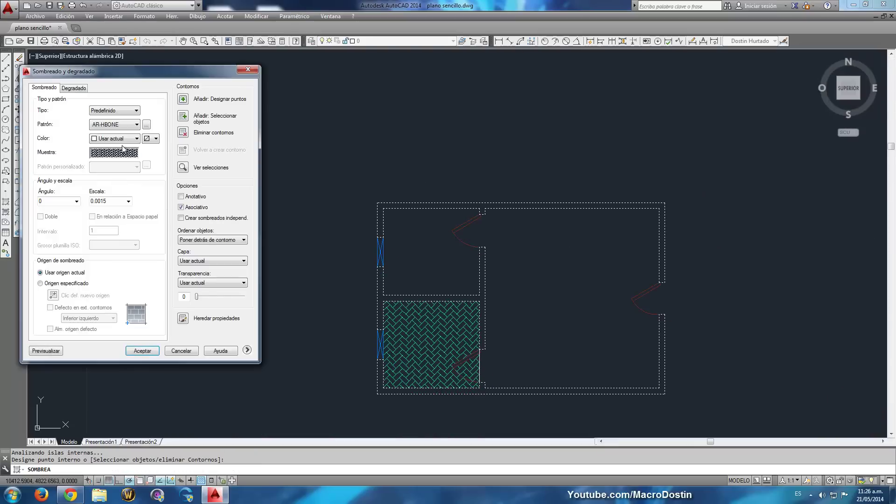
Set the wall hatch pattern to SOLID from Other Predefined, preview it, and accept the fill.
left_click(119, 153)
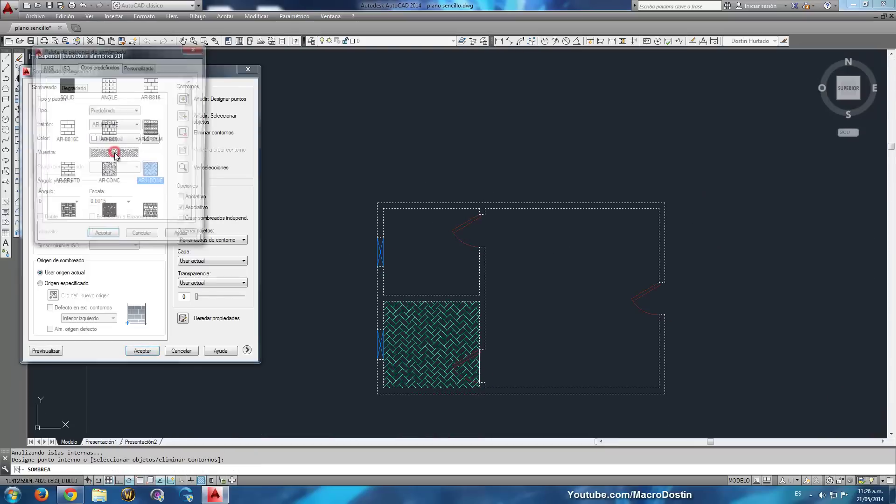
left_click(152, 86)
left_click(109, 128)
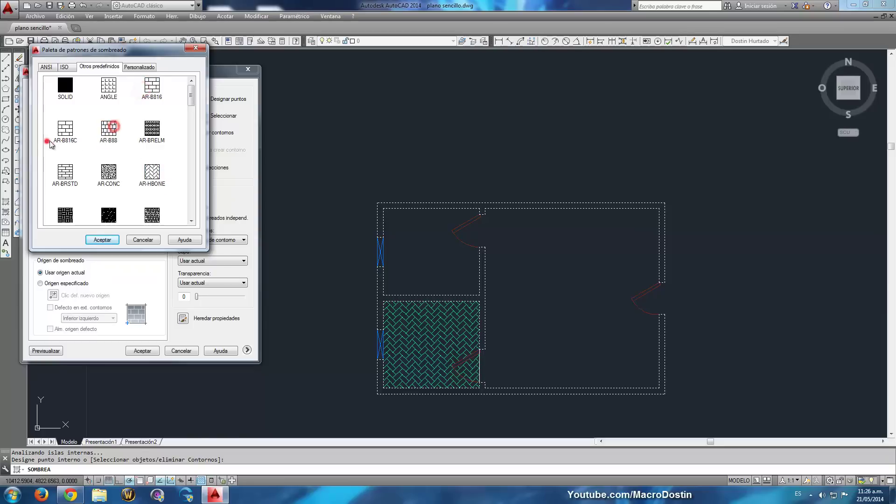
left_click(47, 140)
left_click(67, 89)
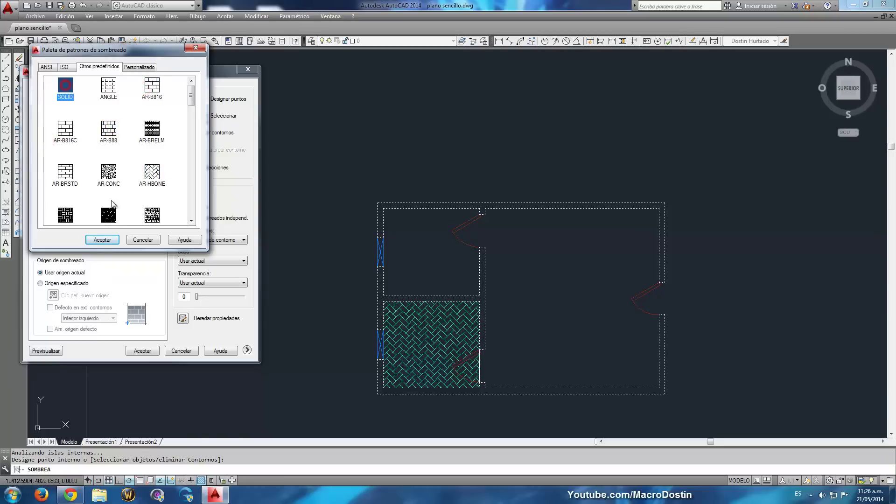
left_click(101, 242)
left_click(93, 154)
left_click(68, 89)
double_click(68, 90)
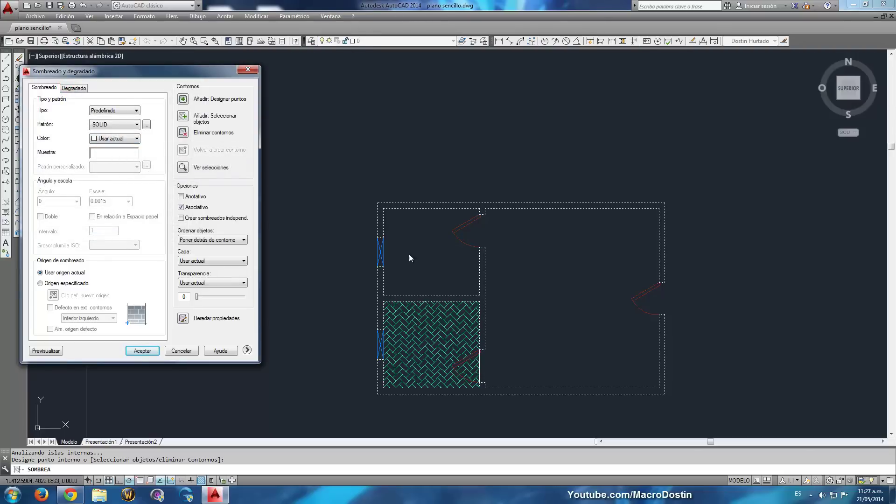
left_click(55, 352)
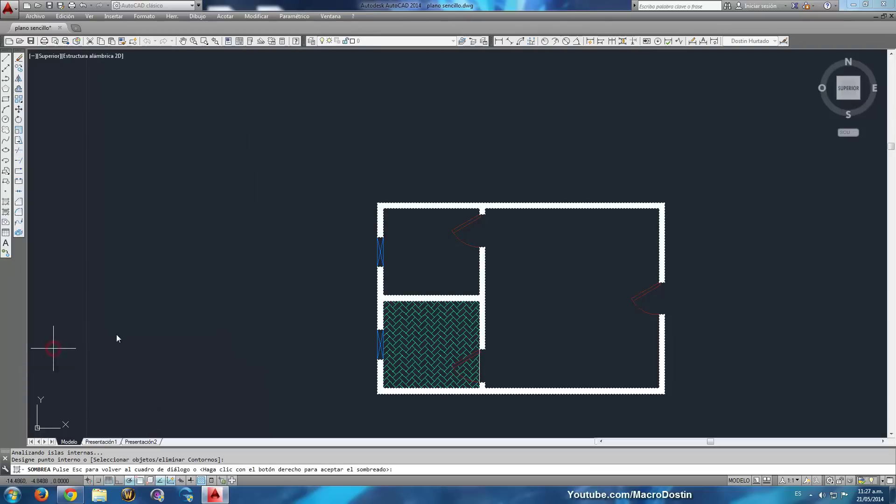
right_click(312, 218)
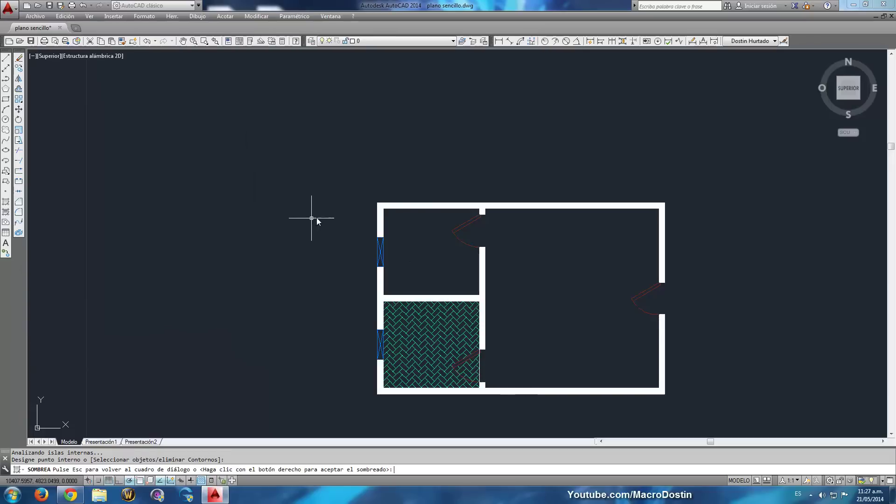
left_click(415, 210)
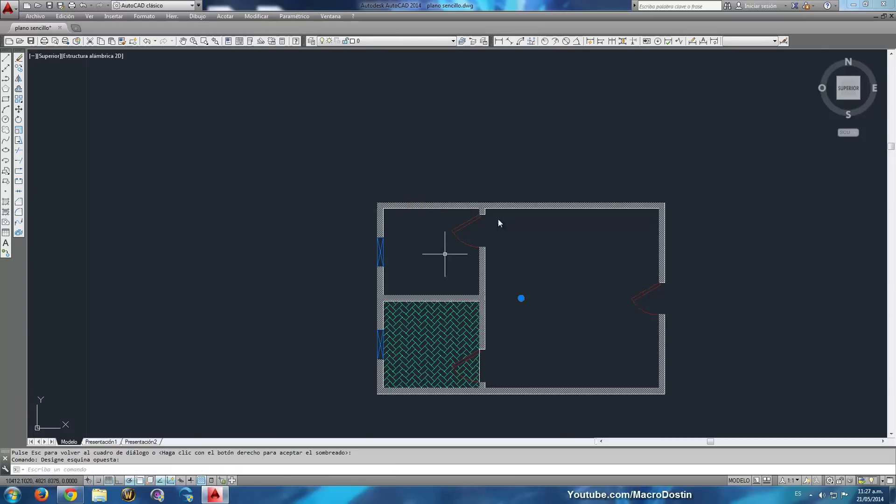
left_click(395, 41)
key("Escape")
key("Escape")
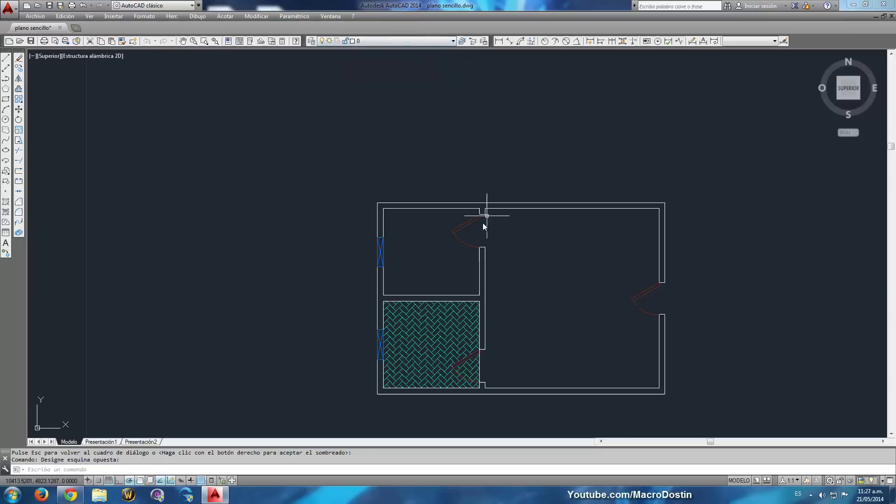
key("Delete")
key("ctrl+z")
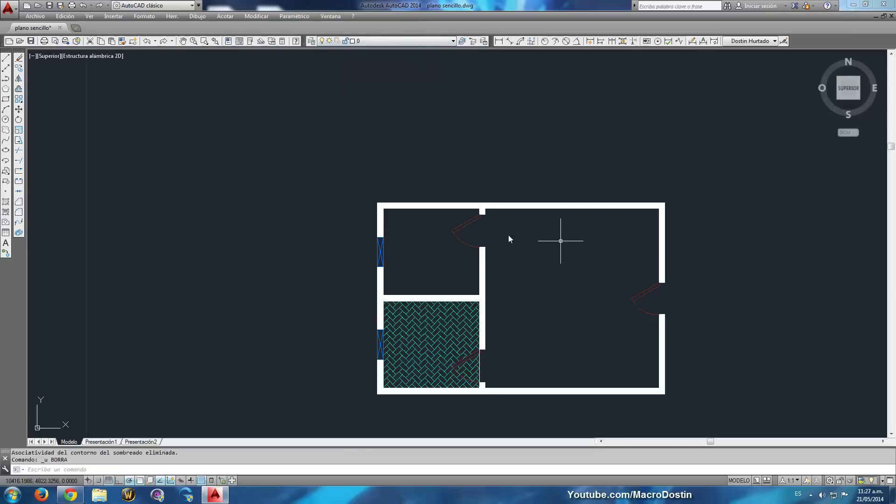
scroll(472, 187, "up", 2)
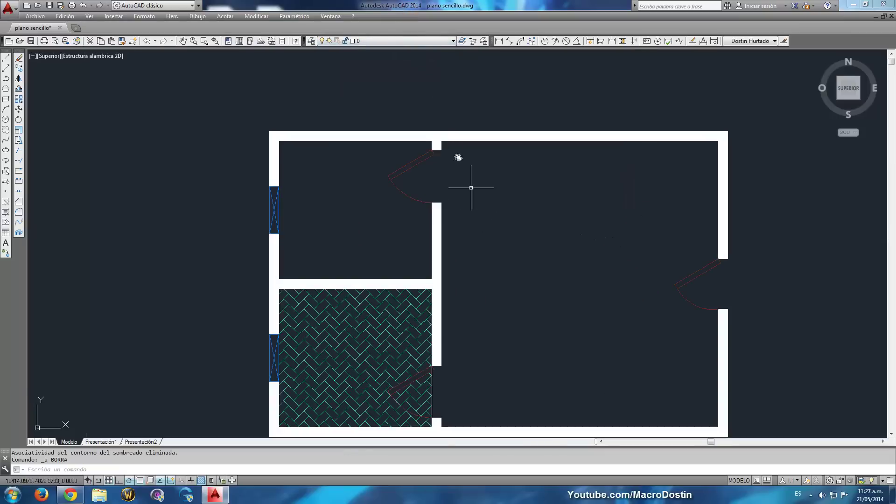
left_click(441, 131)
left_click(362, 41)
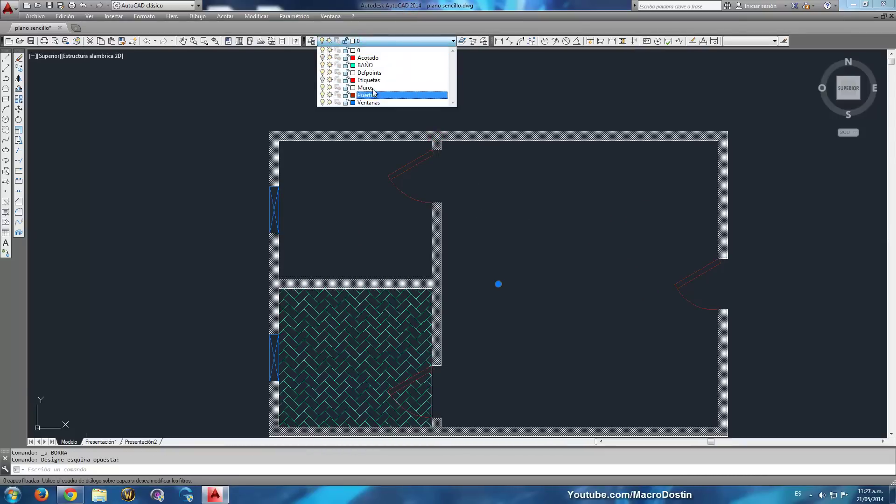
key("Escape")
key("Escape")
mouse_move(524, 213)
middle_mouse_down()
mouse_move(481, 194)
mouse_move(453, 149)
middle_mouse_up()
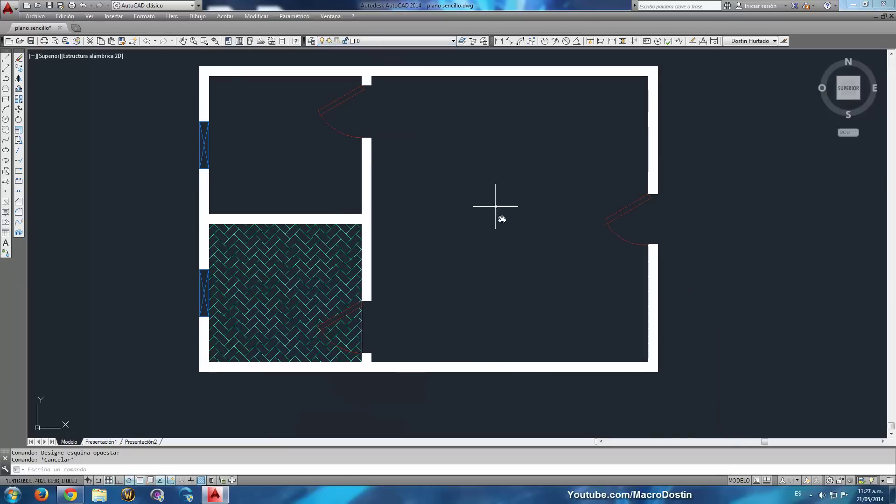
left_click(366, 200)
key("Delete")
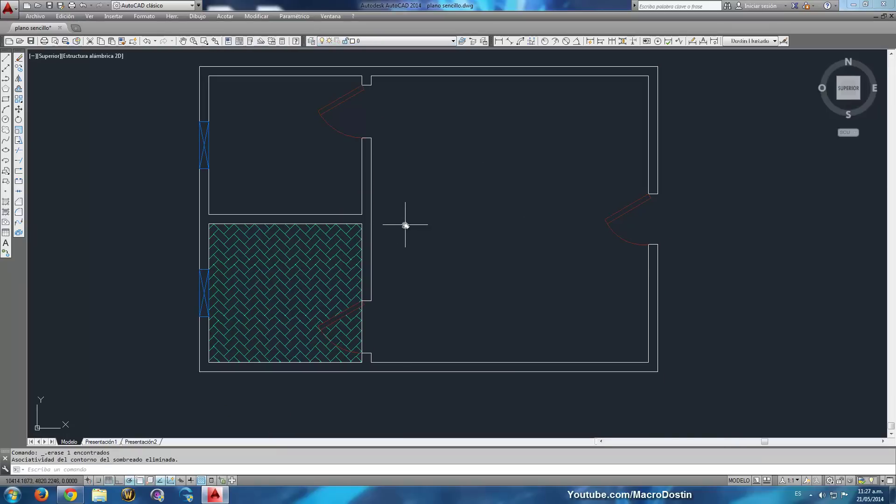
key("ctrl+z")
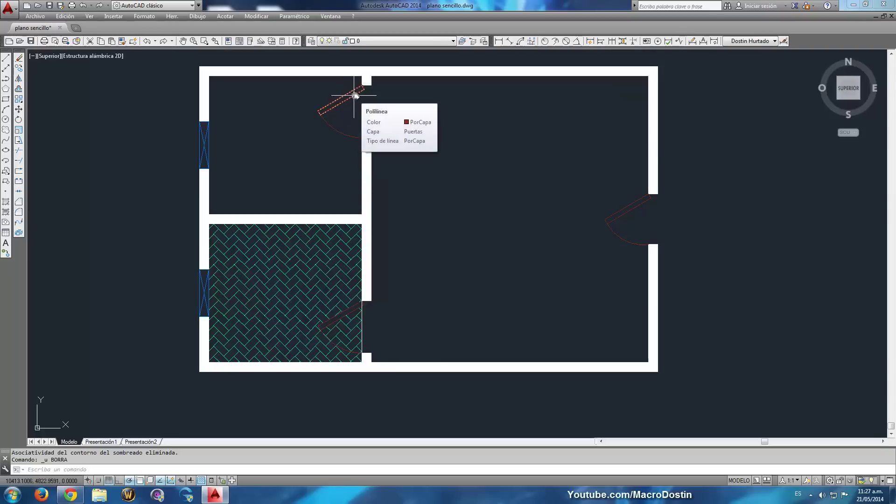
middle_click_drag(458, 198, 416, 247)
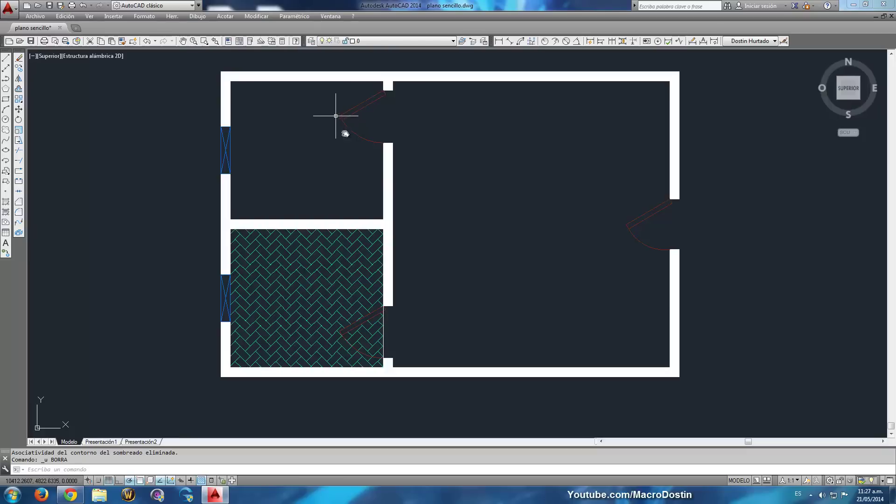
middle_click_drag(430, 237, 436, 220)
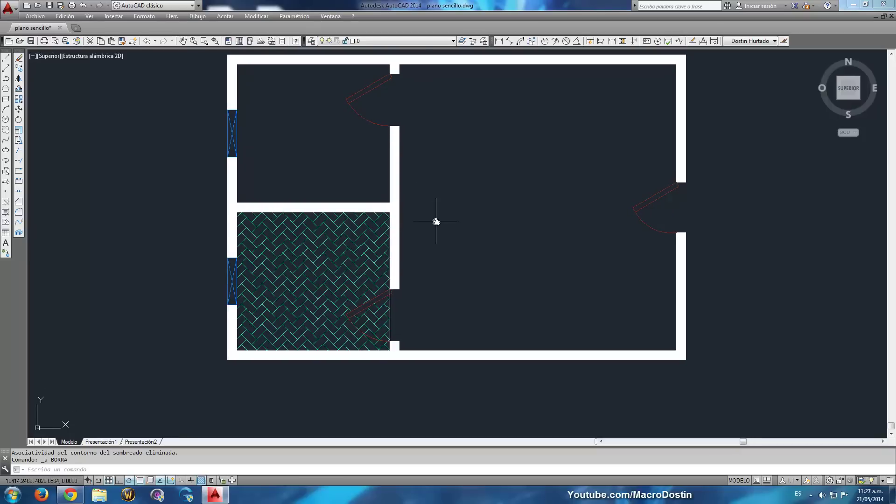
left_click(6, 202)
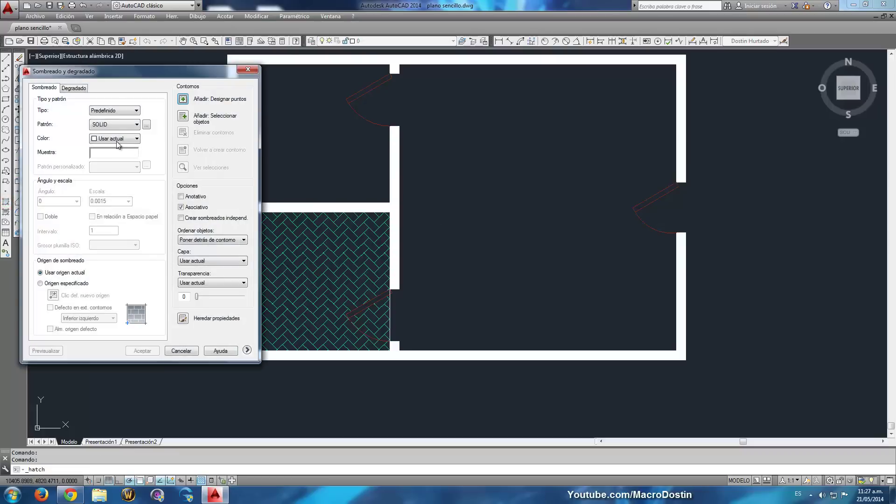
left_click(119, 126)
left_click(146, 125)
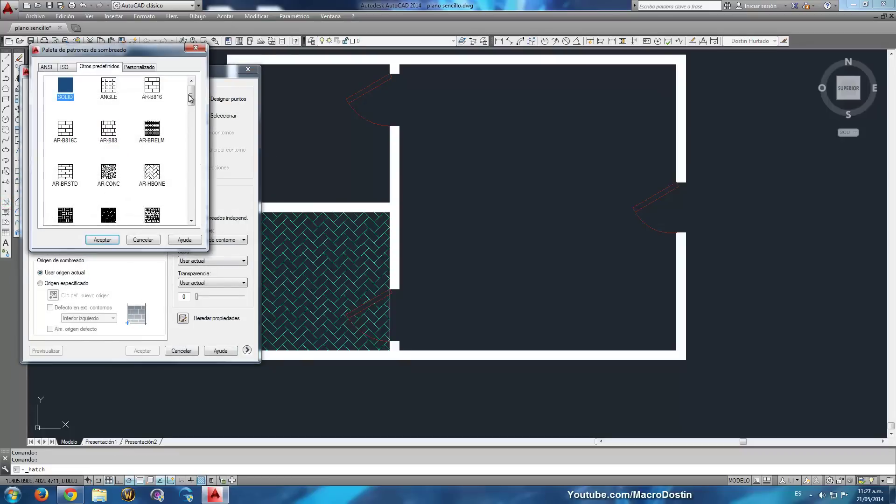
mouse_move(192, 95)
left_mouse_down()
mouse_move(191, 213)
mouse_move(198, 89)
left_mouse_up()
left_click(196, 48)
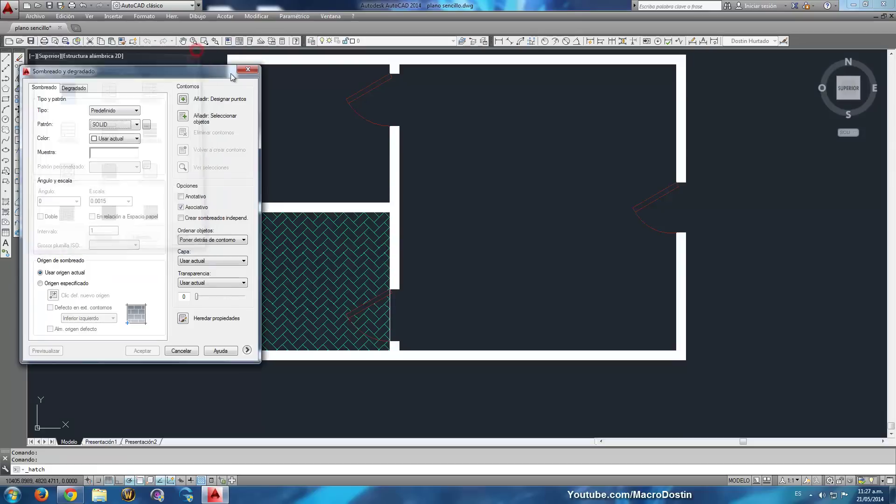
left_click(239, 106)
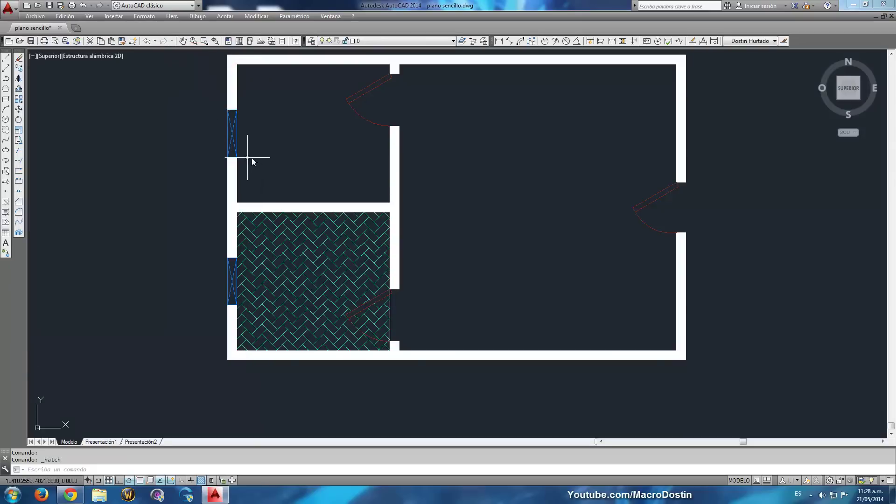
middle_click_drag(470, 211, 533, 239)
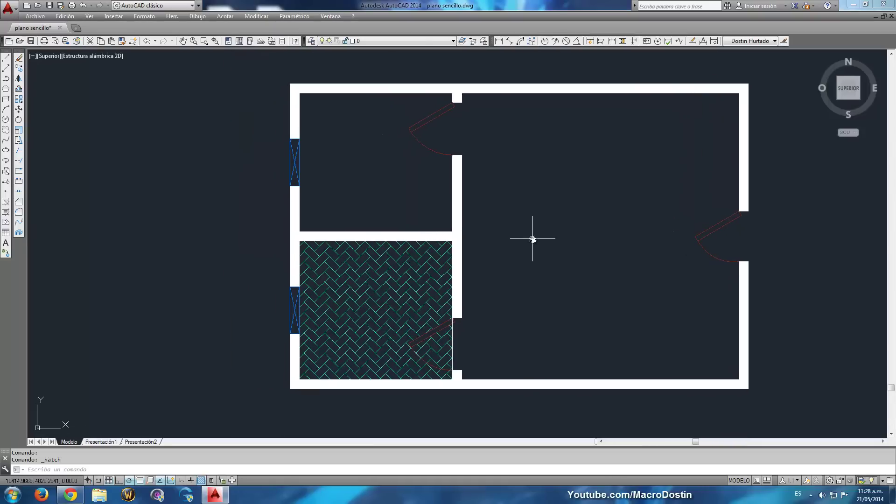